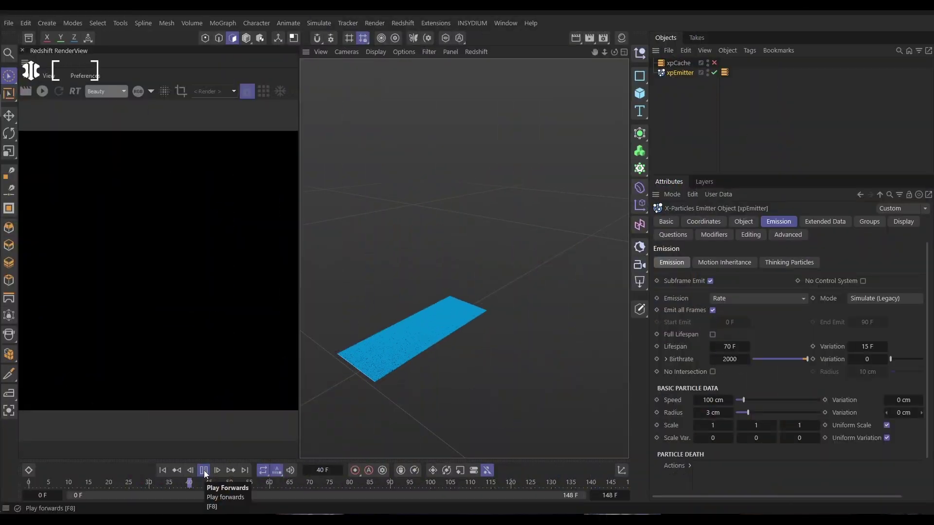
- Preview the xpEmitter's particle stream and review its shape, lifespan, birthrate and speed settings
{"action": "left_click", "coordinate": [204, 471]}
{"action": "left_click_drag", "start_coordinate": [390, 365], "coordinate": [372, 358], "text": "alt"}
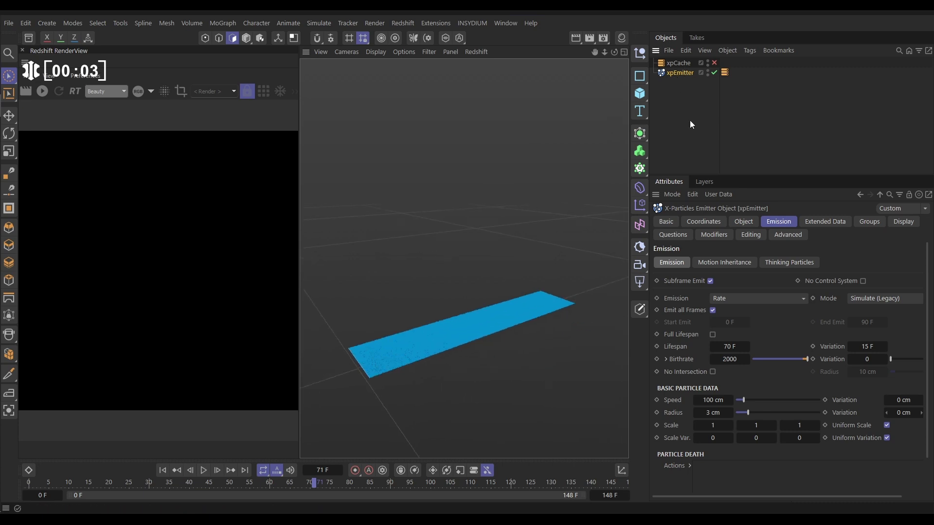
{"action": "left_click", "coordinate": [742, 222]}
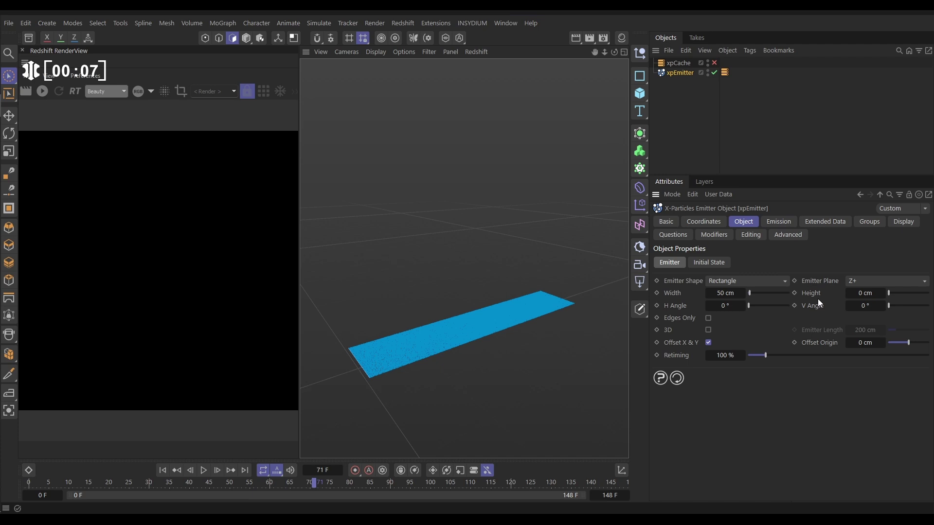
{"action": "left_click", "coordinate": [779, 222]}
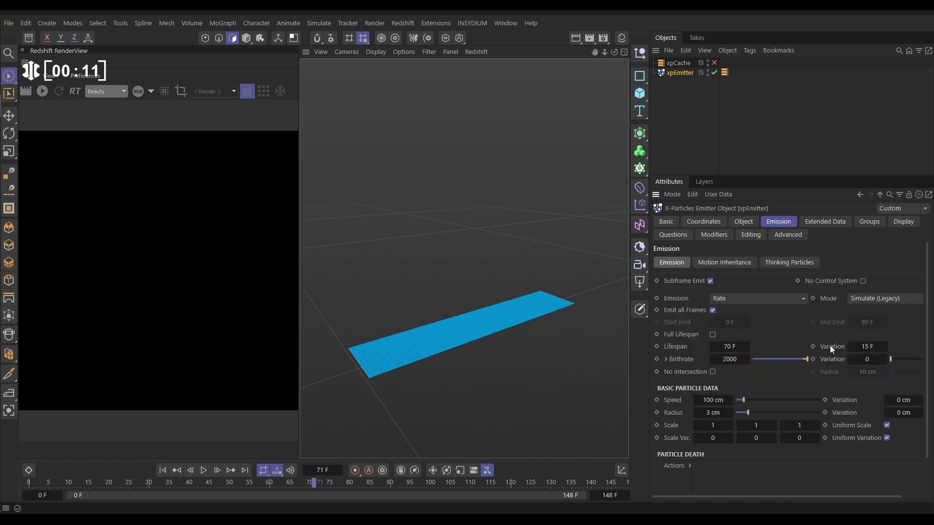
{"action": "left_click", "coordinate": [666, 359]}
{"action": "left_click", "coordinate": [667, 359]}
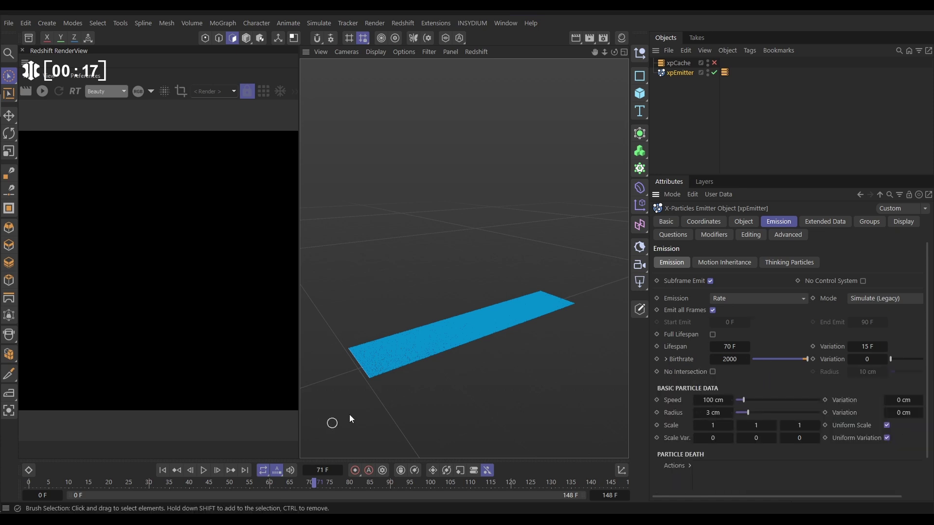
{"action": "left_click_drag", "start_coordinate": [401, 348], "coordinate": [434, 387], "text": "alt"}
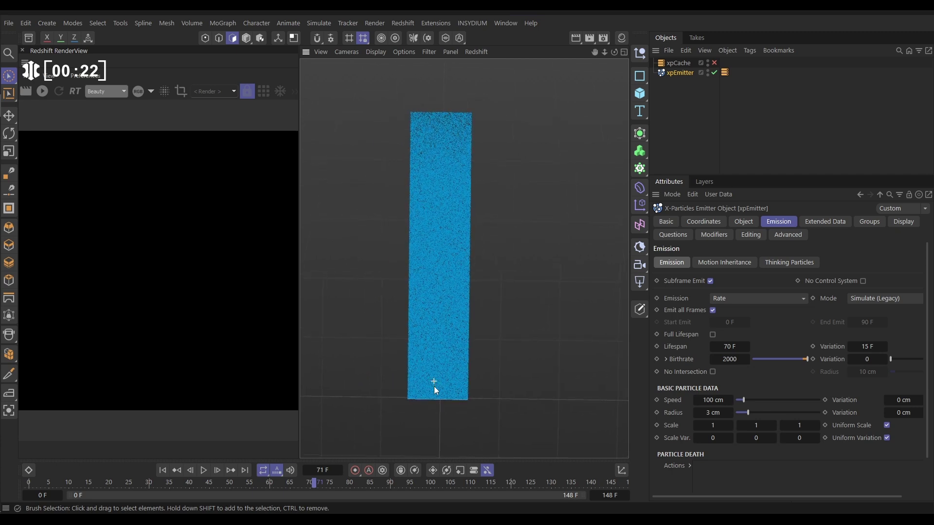
- Add an nxTurbulence modifier to the scene and set its noise type to Wavy Turbulence
{"action": "left_click", "coordinate": [471, 23]}
{"action": "mouse_move", "coordinate": [488, 59]}
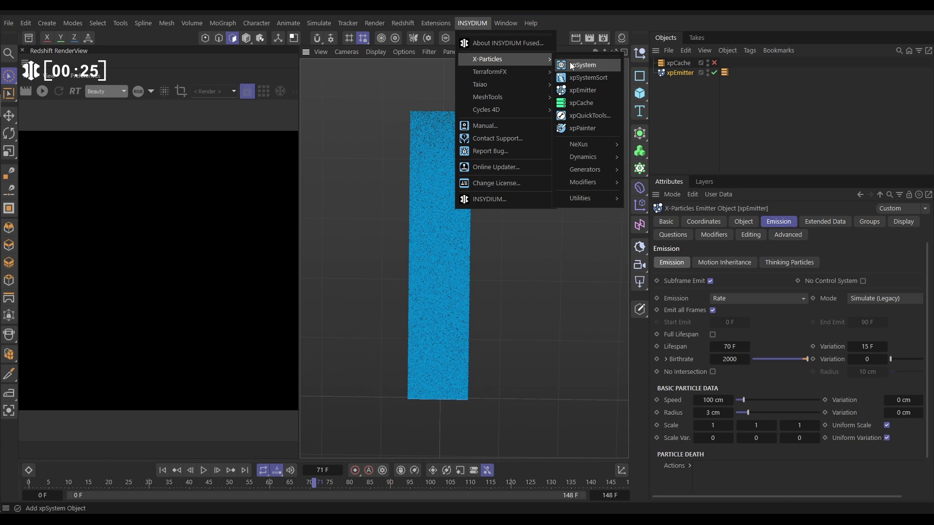
{"action": "mouse_move", "coordinate": [587, 145]}
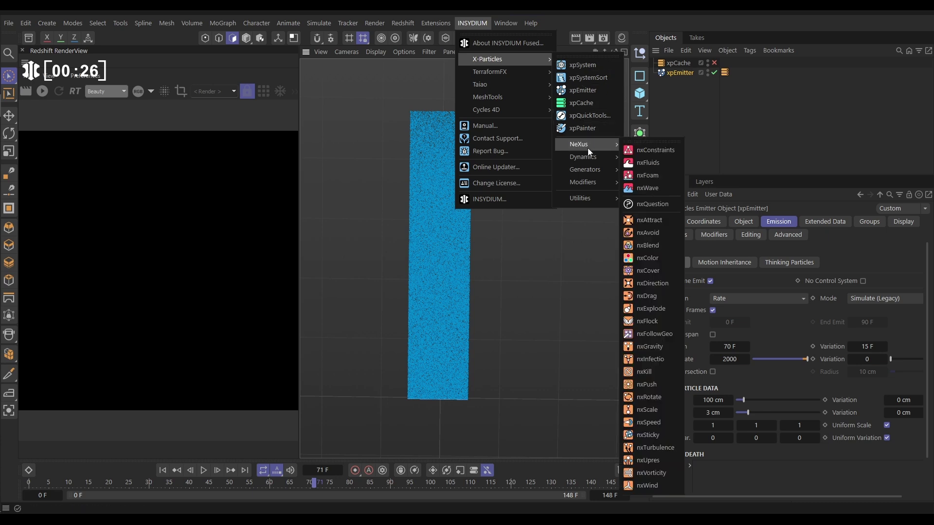
{"action": "left_click", "coordinate": [645, 448]}
{"action": "left_click", "coordinate": [723, 248]}
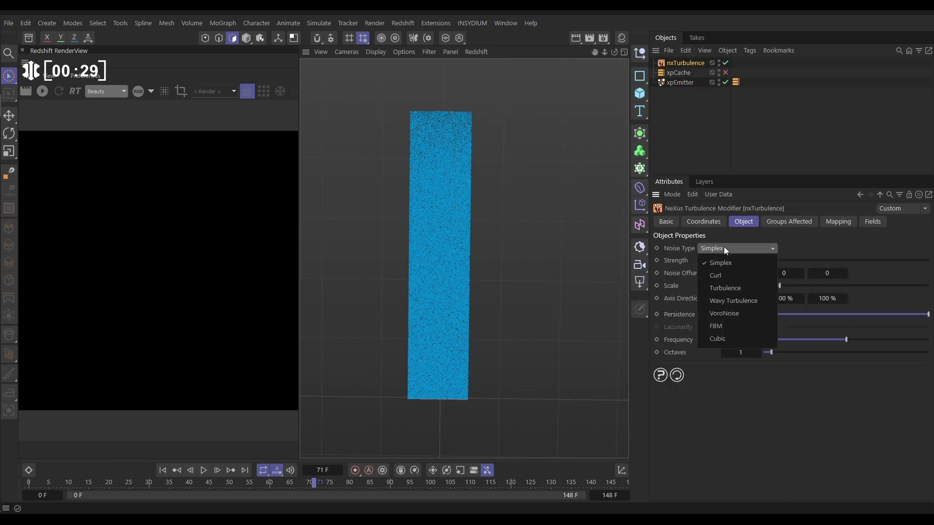
{"action": "left_click", "coordinate": [730, 300]}
- Set the turbulence modifier's strength to 11, octaves to 20 and persistence to 20 %
{"action": "left_click", "coordinate": [740, 261]}
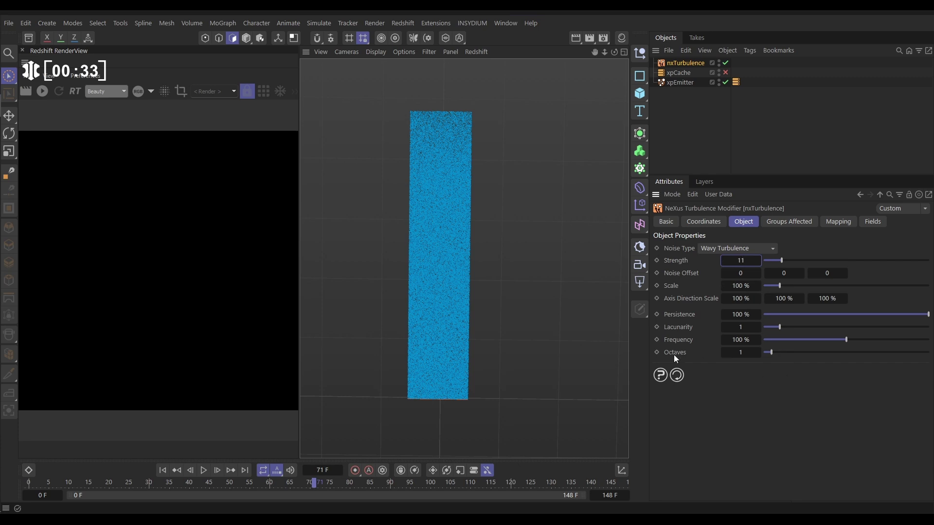
{"action": "left_click_drag", "start_coordinate": [779, 356], "coordinate": [884, 365]}
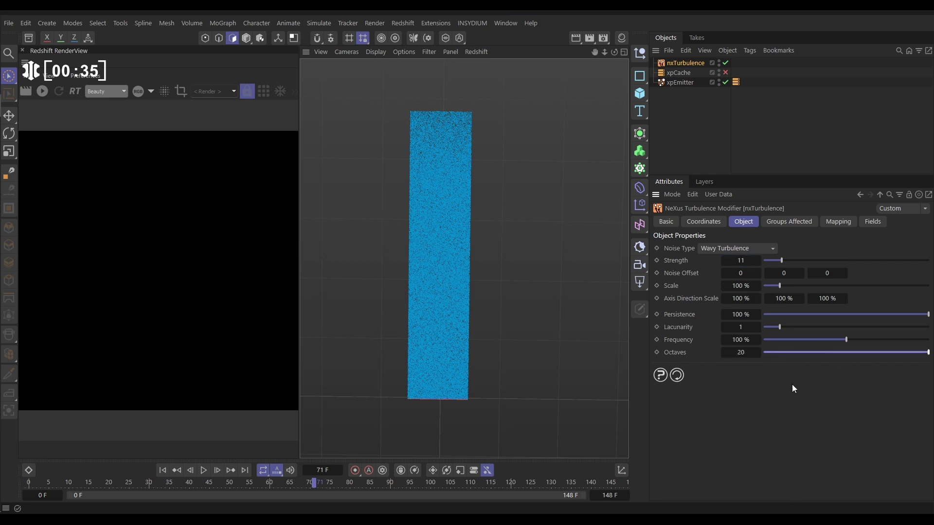
{"action": "left_click", "coordinate": [739, 316]}
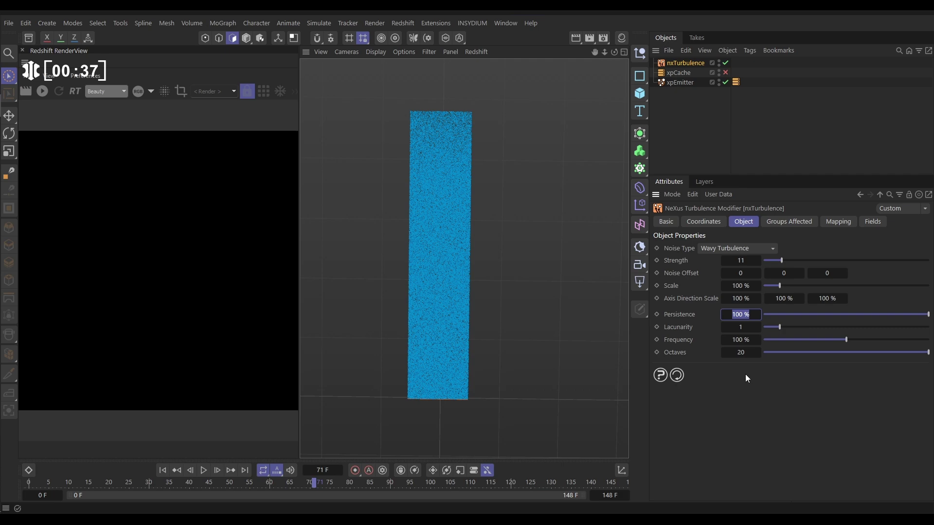
{"action": "type", "text": "20"}
{"action": "key", "text": "Return"}
- Play the particle simulation from frame 0 and stop it at frame 70
{"action": "left_click", "coordinate": [163, 470]}
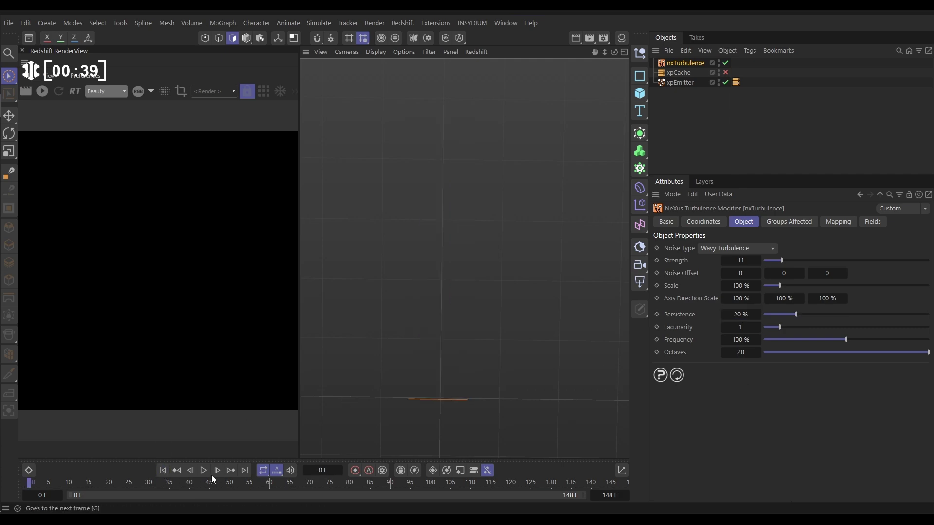
{"action": "left_click", "coordinate": [203, 470]}
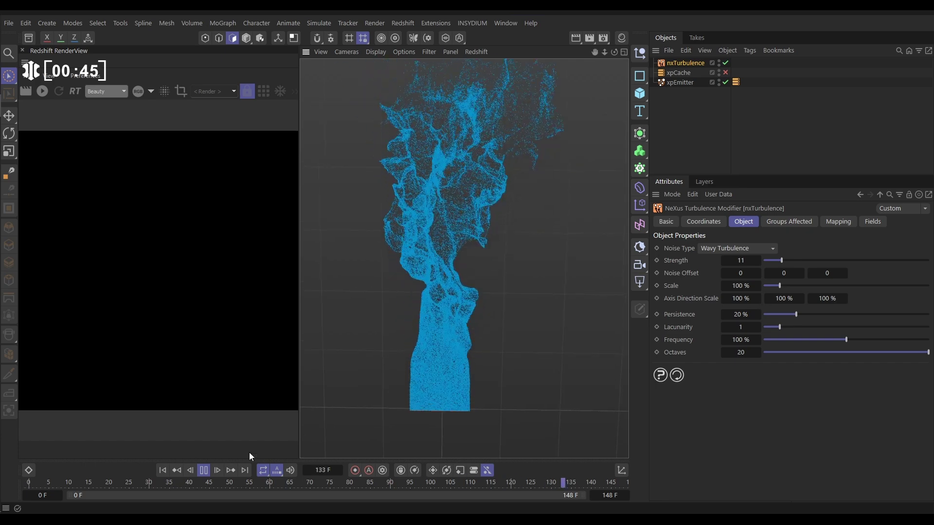
{"action": "left_click", "coordinate": [205, 471]}
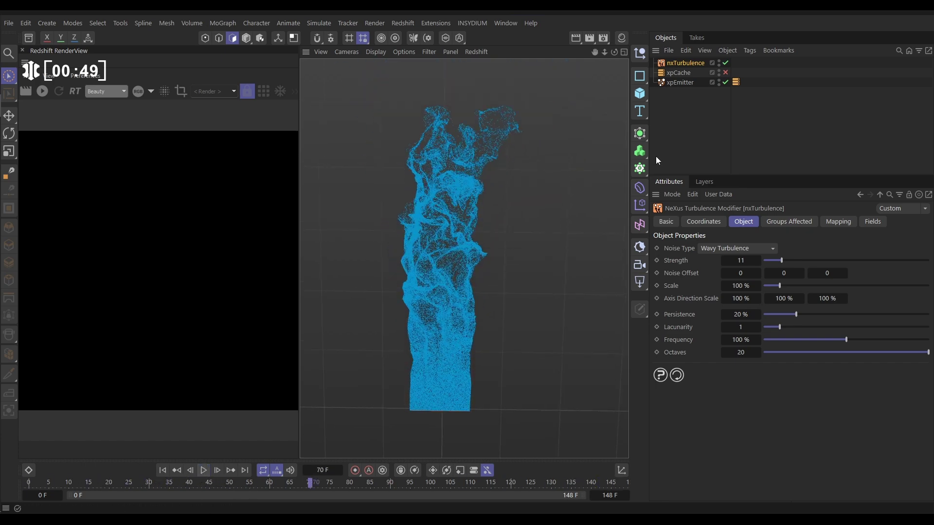
- Add a Redshift RS Object render tag to the xpEmitter
{"action": "left_click", "coordinate": [679, 83]}
{"action": "left_click", "coordinate": [749, 50]}
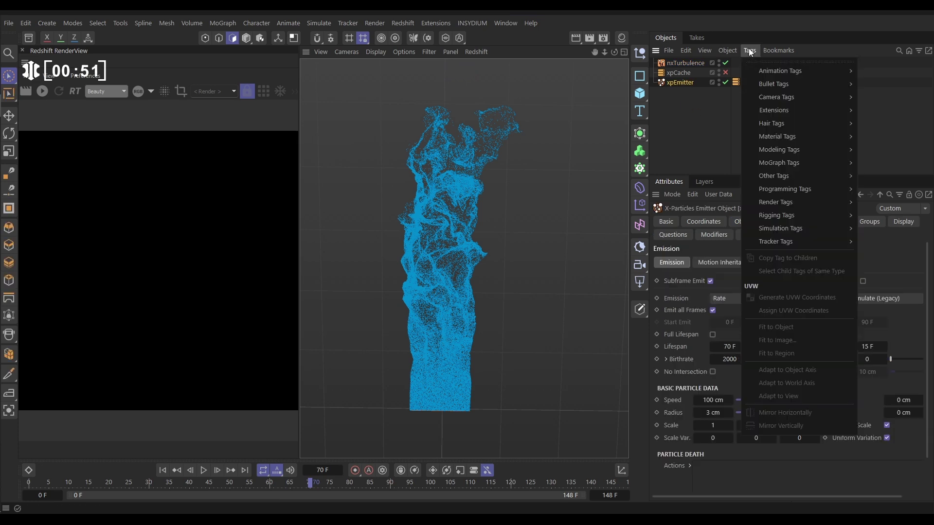
{"action": "mouse_move", "coordinate": [822, 202]}
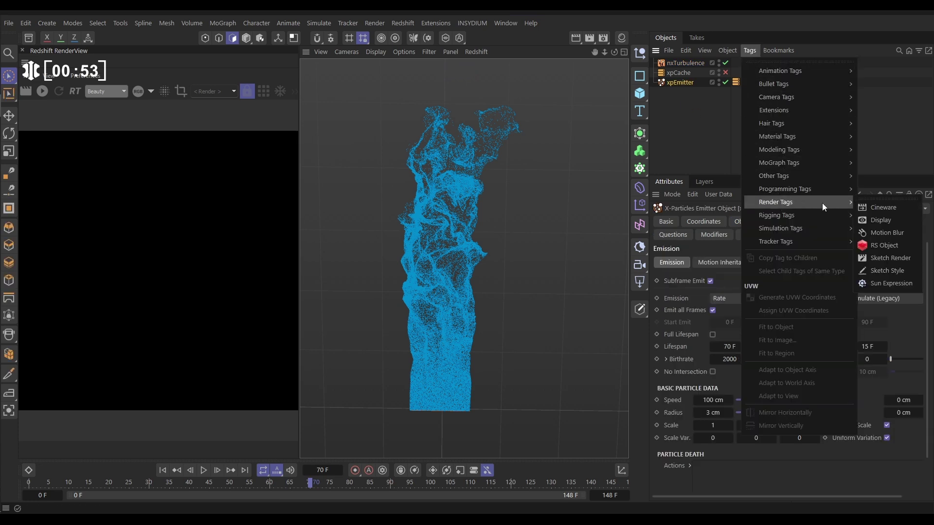
{"action": "left_click", "coordinate": [890, 249]}
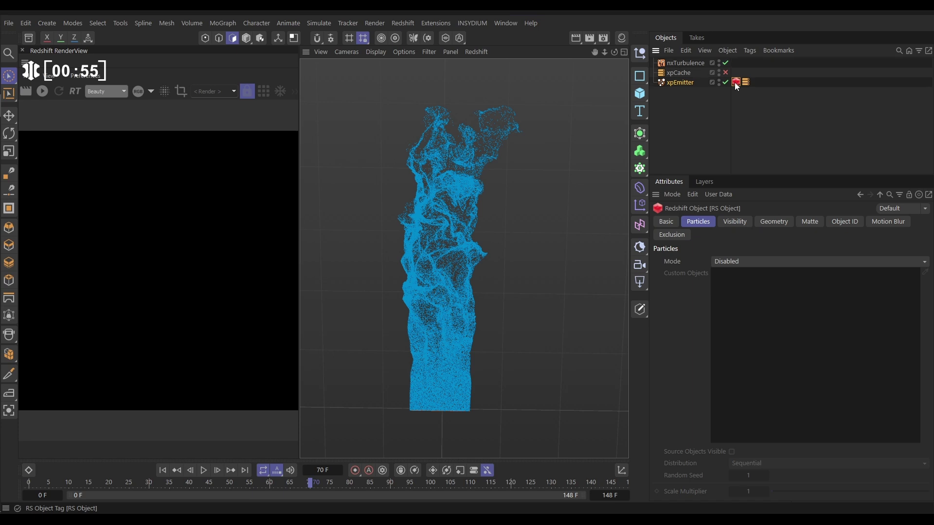
- Set the RS Object tag's particle mode to Point Instances with a scale multiplier of 0.03 and run a brief test render
{"action": "left_click", "coordinate": [729, 261]}
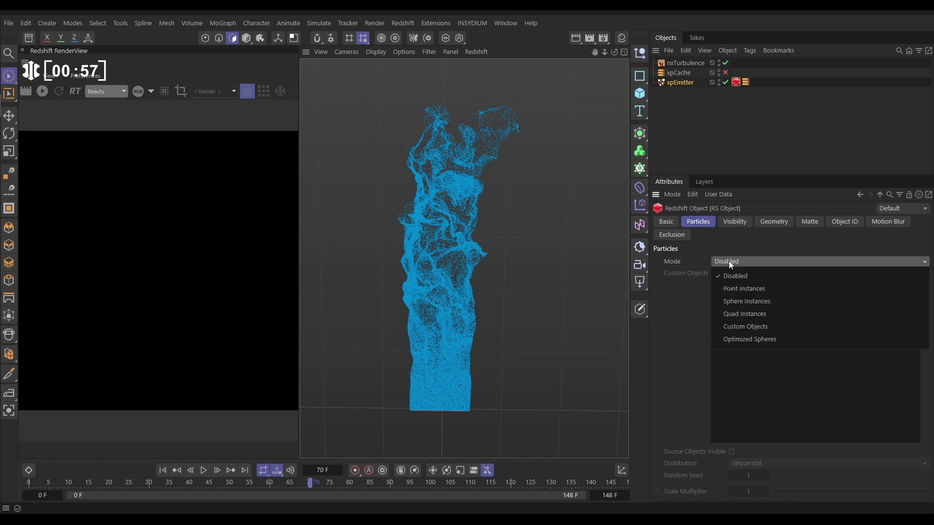
{"action": "left_click", "coordinate": [742, 289]}
{"action": "left_click", "coordinate": [748, 492]}
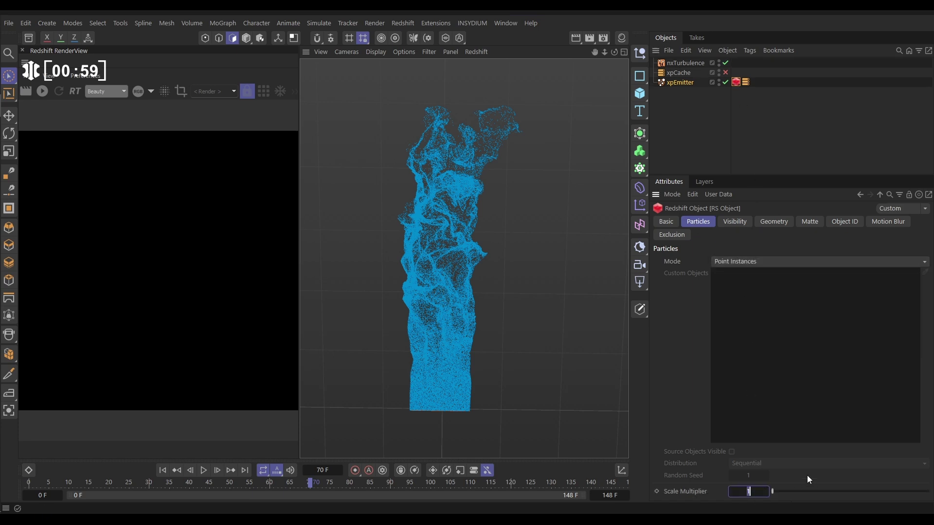
{"action": "type", "text": "0.03"}
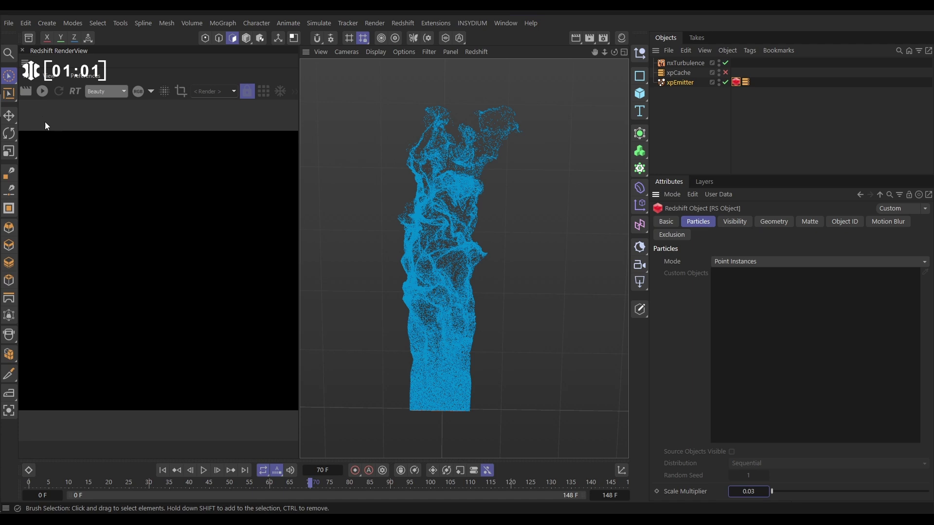
{"action": "left_click", "coordinate": [42, 92]}
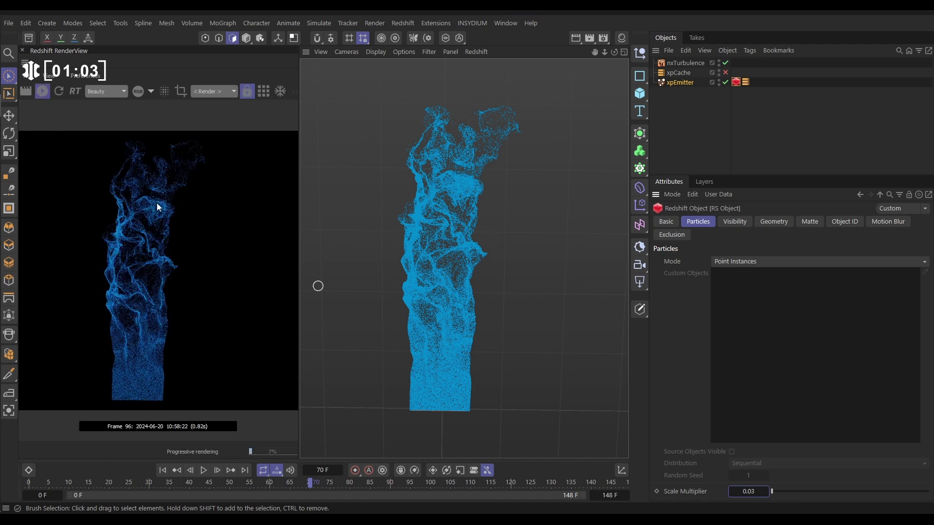
{"action": "left_click", "coordinate": [43, 91]}
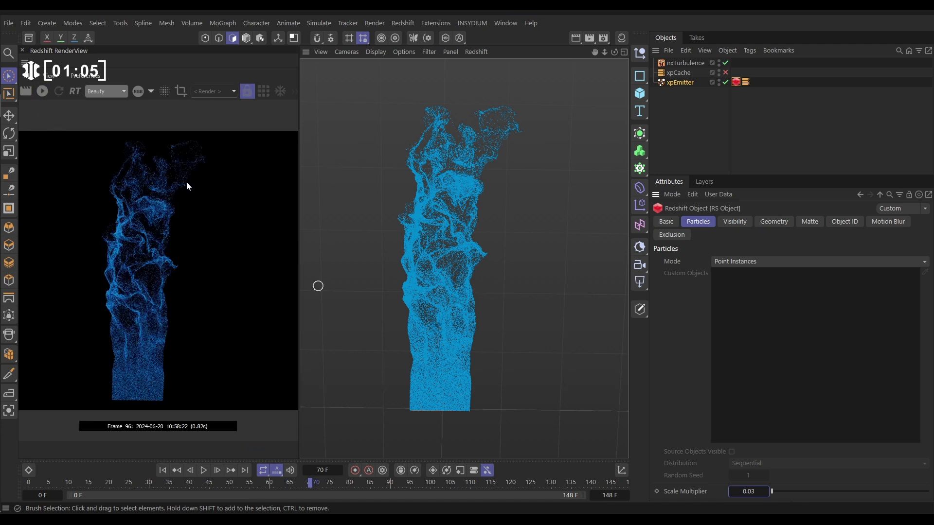
- Create a new Redshift Standard material and assign it to the xpEmitter
{"action": "left_click", "coordinate": [621, 38]}
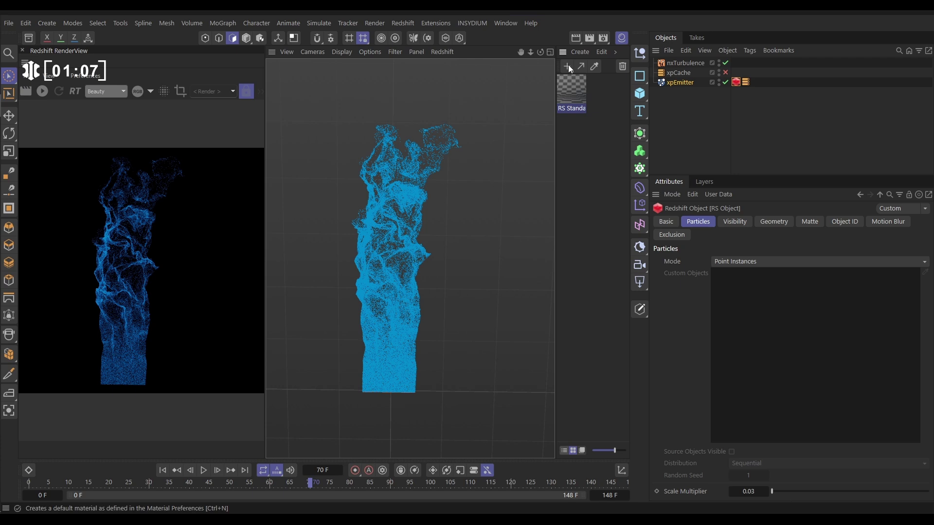
{"action": "left_click", "coordinate": [580, 52]}
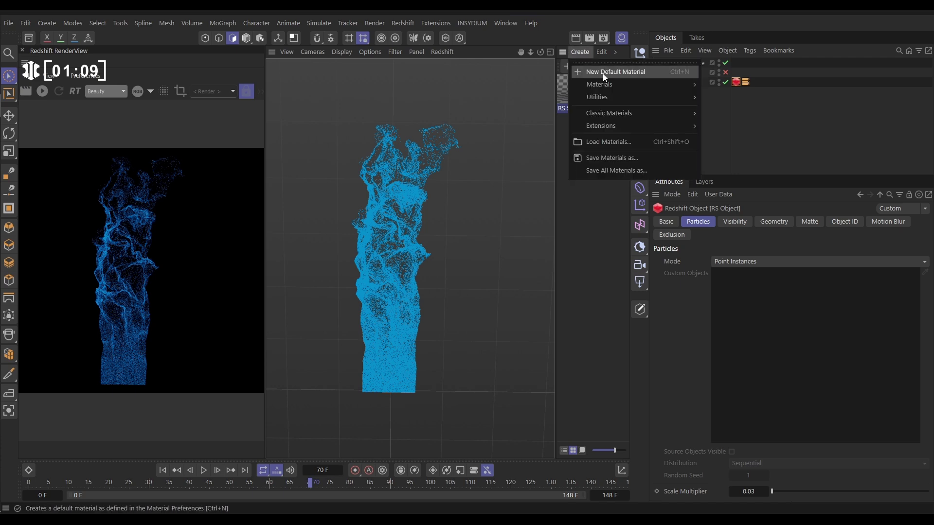
{"action": "mouse_move", "coordinate": [604, 84]}
{"action": "left_click", "coordinate": [719, 86]}
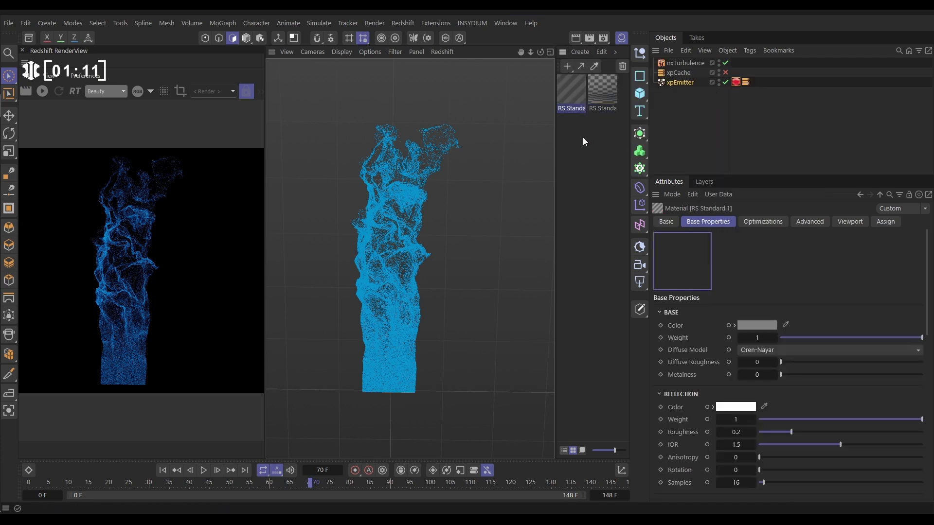
{"action": "left_click_drag", "start_coordinate": [570, 89], "coordinate": [684, 83]}
- Open the new material's node graph and set the Standard Material node's base and reflection weights to 0
{"action": "double_click", "coordinate": [572, 90]}
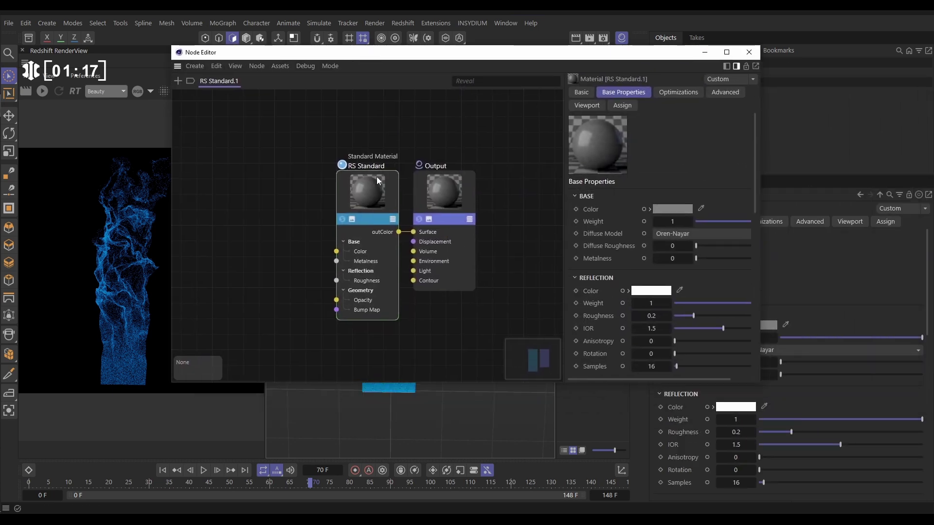
{"action": "left_click", "coordinate": [366, 186]}
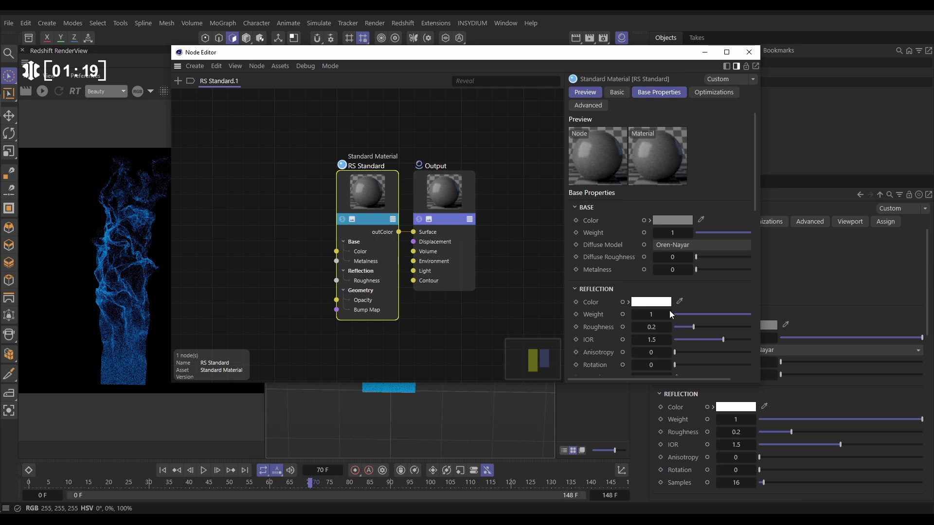
{"action": "left_click", "coordinate": [585, 207]}
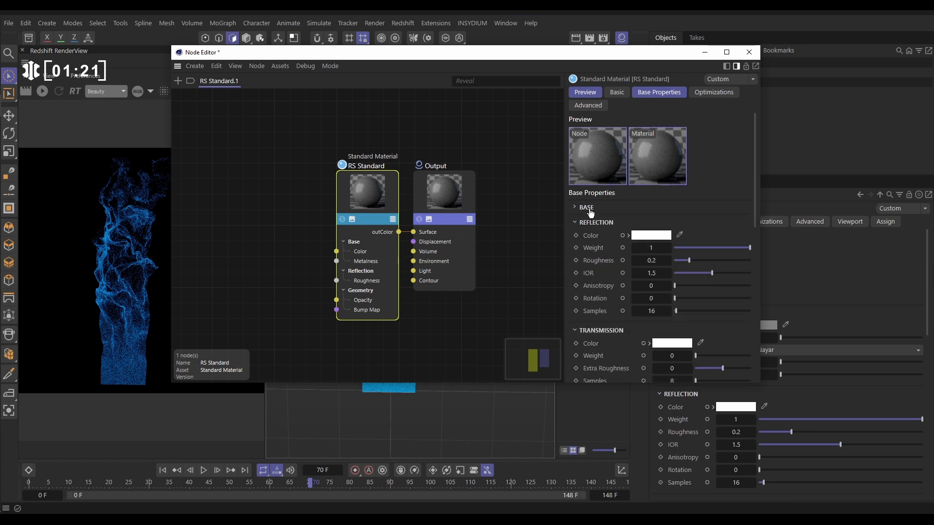
{"action": "left_click_drag", "start_coordinate": [748, 248], "coordinate": [674, 249]}
{"action": "left_click", "coordinate": [590, 223]}
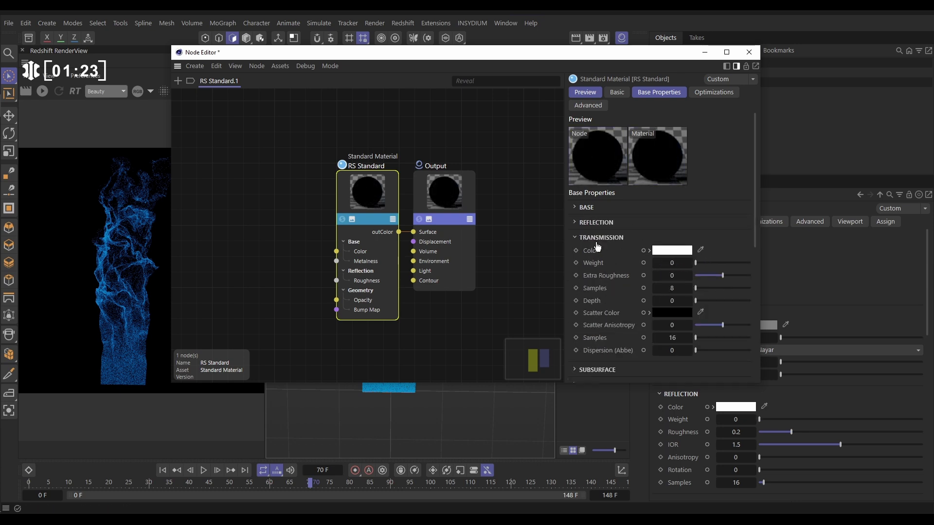
- Set the Standard Material node's emission weight to 2
{"action": "left_click", "coordinate": [598, 238]}
{"action": "left_click", "coordinate": [597, 283]}
{"action": "left_click", "coordinate": [596, 283]}
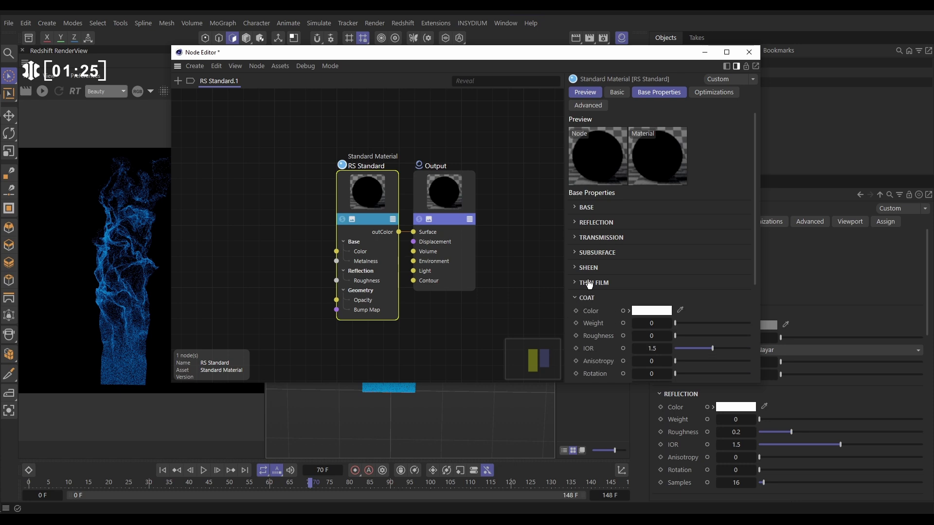
{"action": "left_click", "coordinate": [591, 299]}
{"action": "left_click_drag", "start_coordinate": [670, 339], "coordinate": [769, 340]}
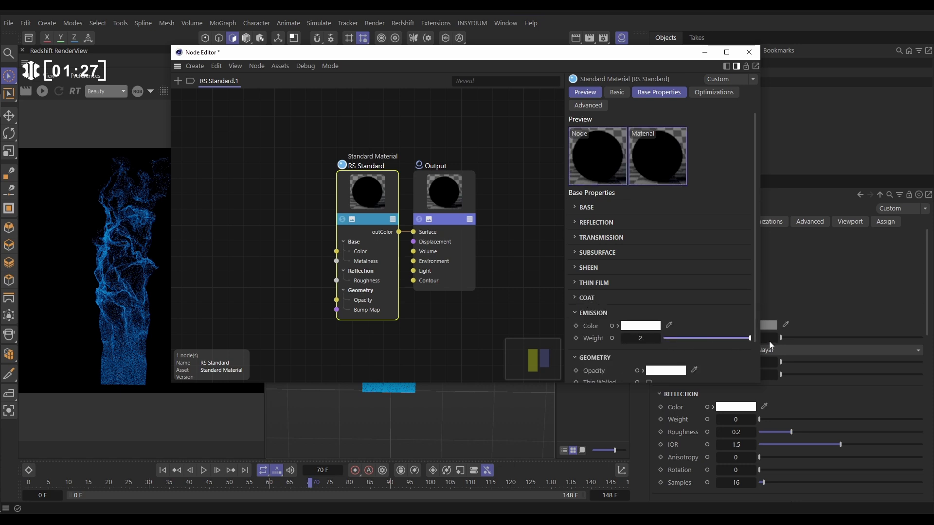
{"action": "scroll", "coordinate": [754, 336], "scroll_direction": "down", "scroll_amount": 3}
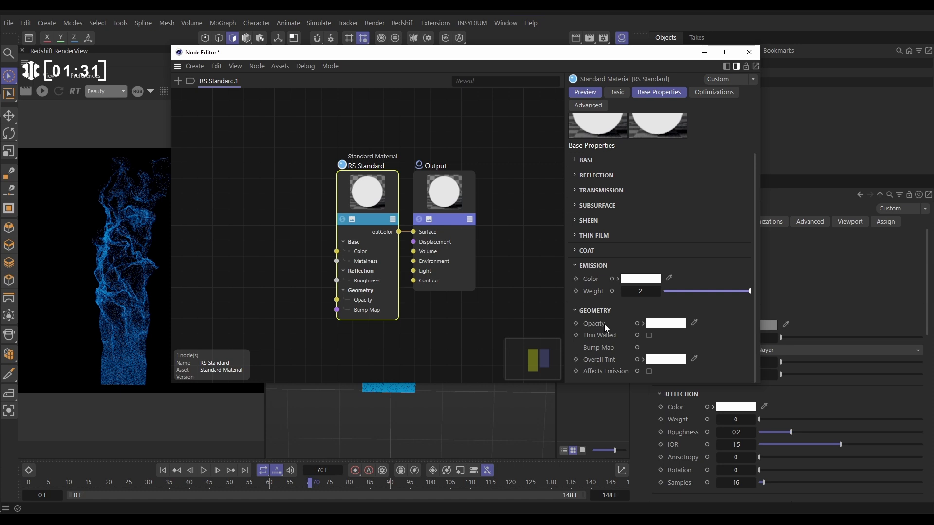
- Add a Color User Data node to the material's node graph
{"action": "double_click", "coordinate": [207, 203]}
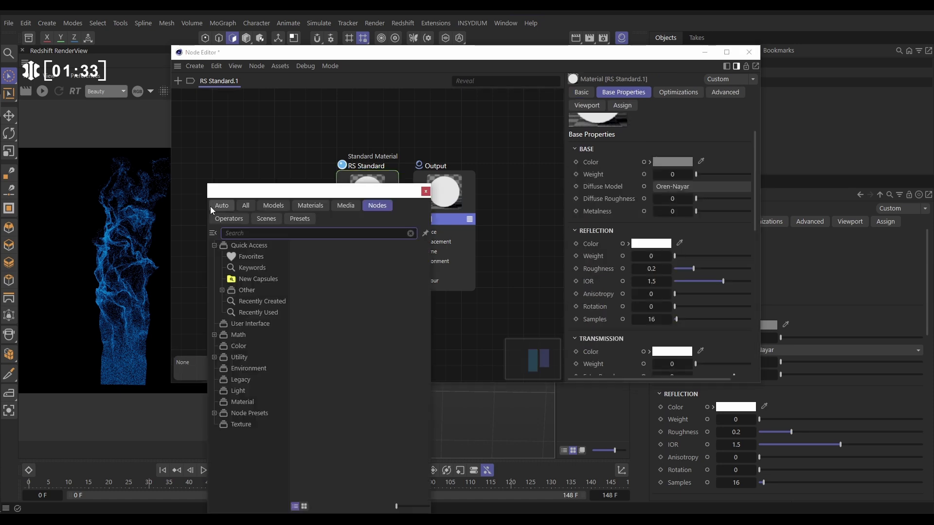
{"action": "type", "text": "user"}
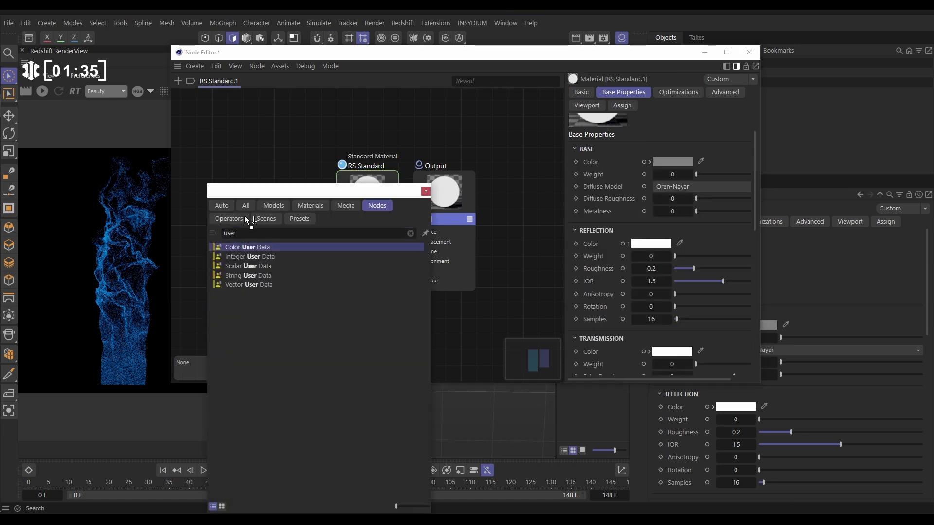
{"action": "key", "text": "Return"}
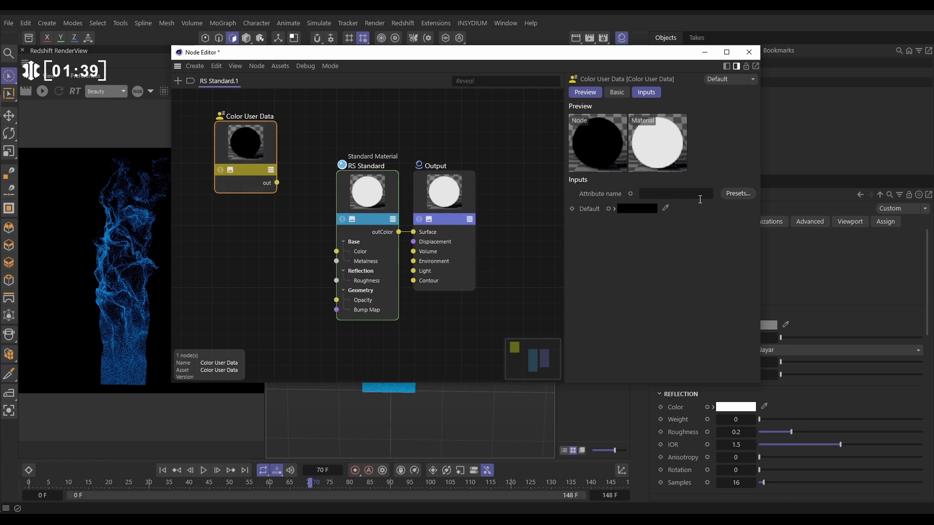
- Set the Color User Data node's attribute to the Particle Color preset and connect its output to the Standard Material's Opacity
{"action": "left_click", "coordinate": [726, 196]}
{"action": "mouse_move", "coordinate": [739, 232]}
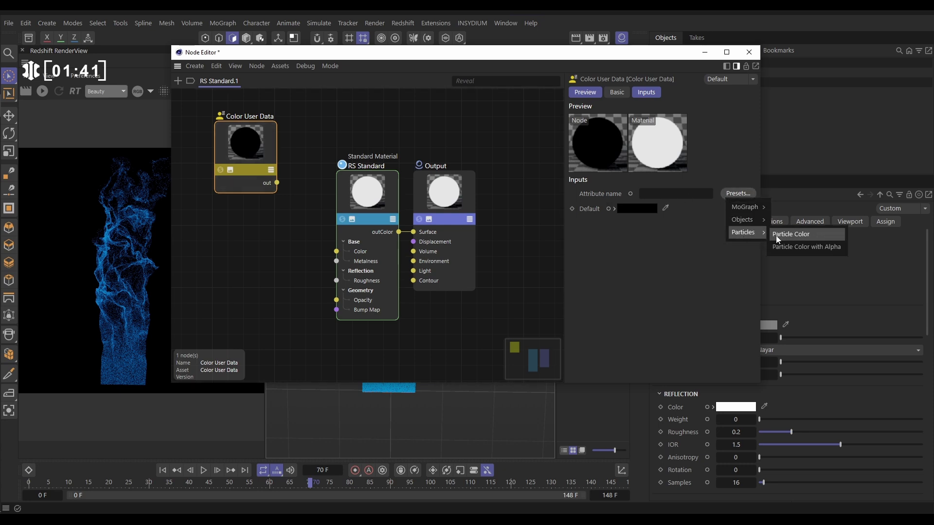
{"action": "left_click", "coordinate": [795, 235]}
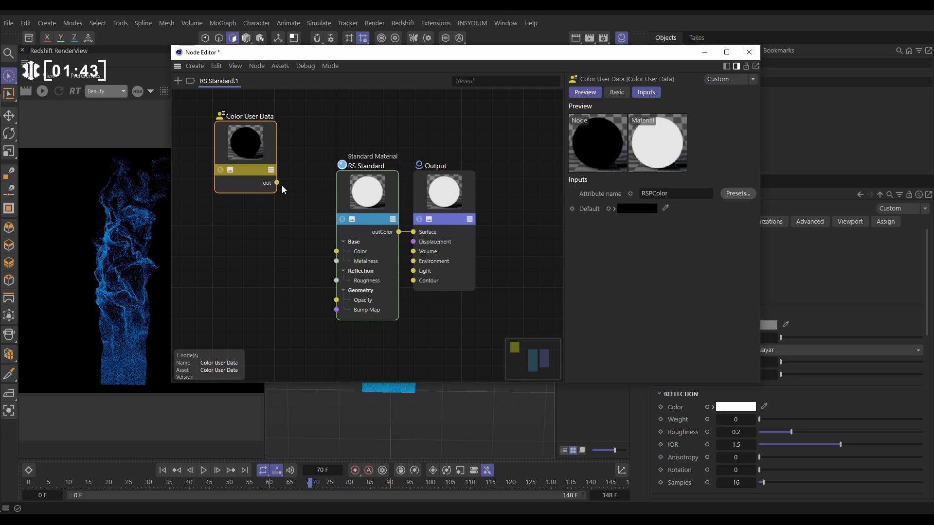
{"action": "left_click_drag", "start_coordinate": [276, 183], "coordinate": [337, 301]}
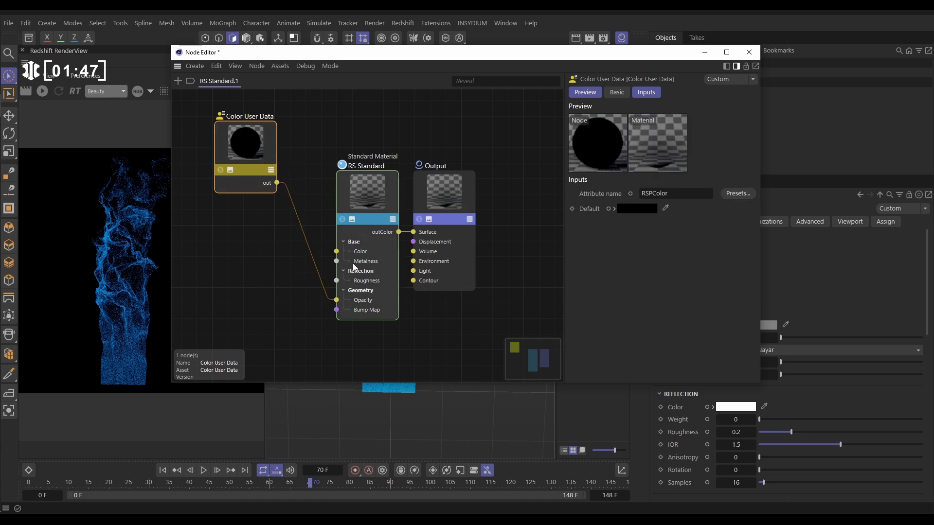
- Start the RenderView render of the particles with the new material, then close the node editor and hide the material manager
{"action": "left_click_drag", "start_coordinate": [345, 58], "coordinate": [424, 61]}
{"action": "left_click", "coordinate": [42, 91]}
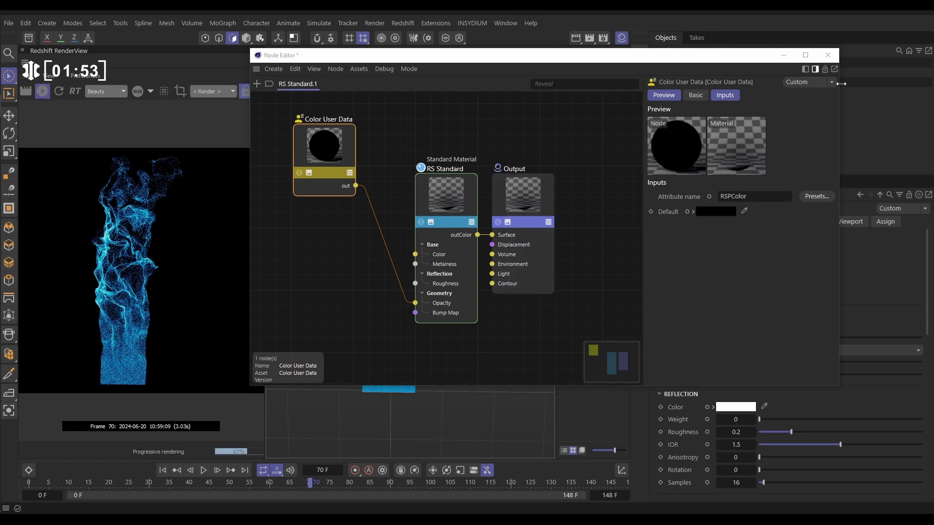
{"action": "left_click", "coordinate": [829, 55]}
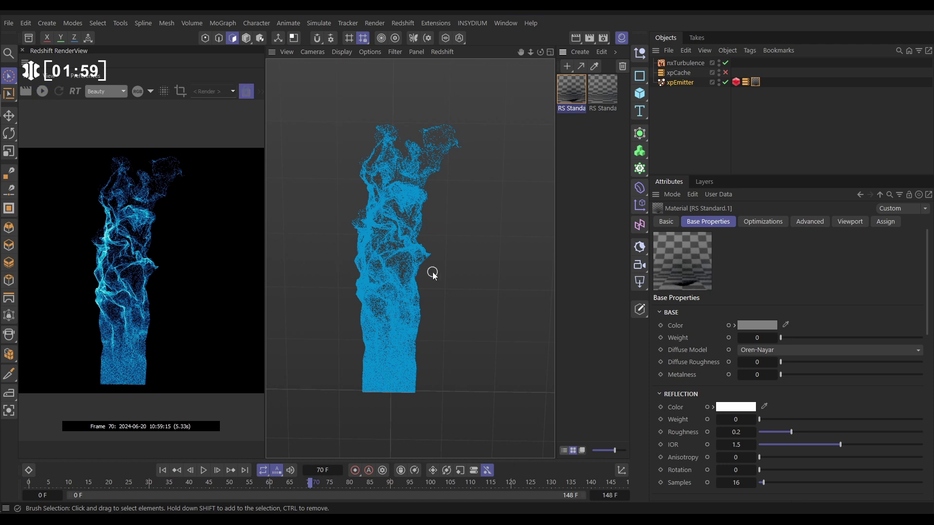
{"action": "left_click", "coordinate": [621, 38]}
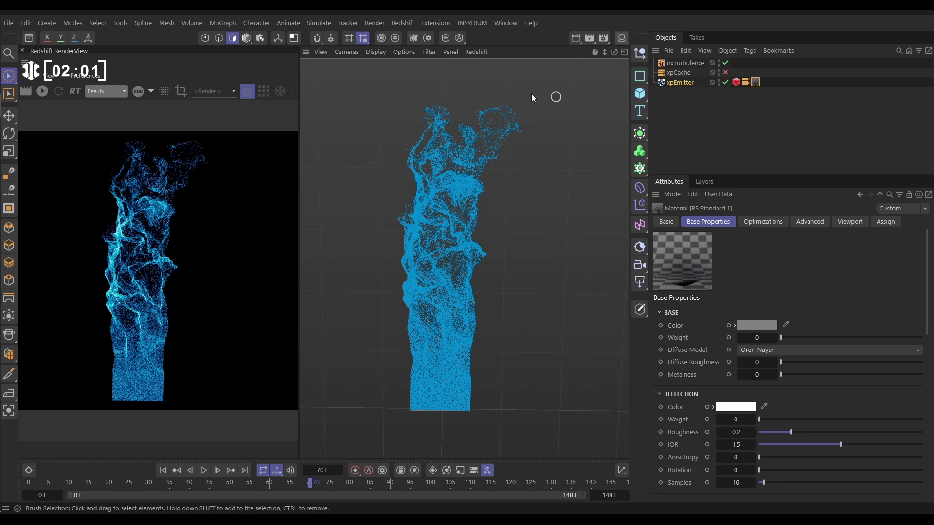
- Add an nxColor modifier from the X-Particles NeXus objects to the scene
{"action": "left_click", "coordinate": [472, 23]}
{"action": "mouse_move", "coordinate": [501, 59]}
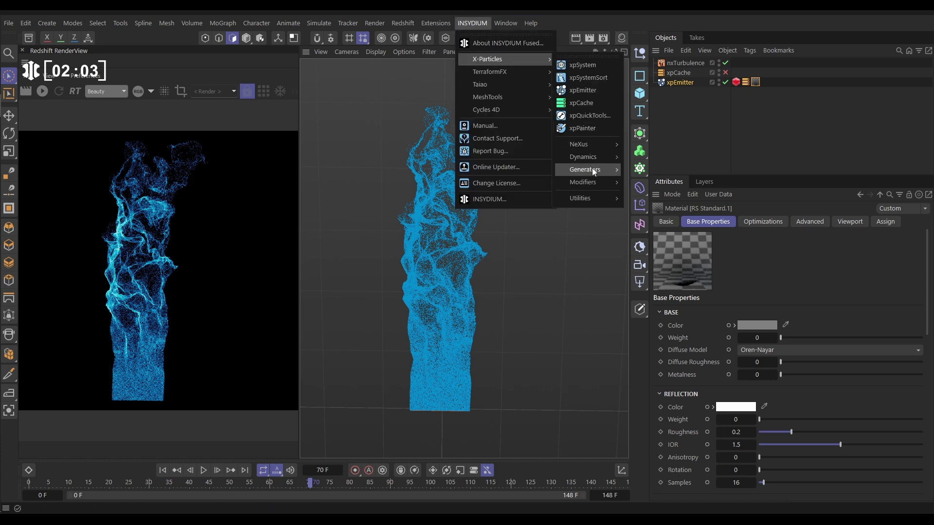
{"action": "mouse_move", "coordinate": [579, 144]}
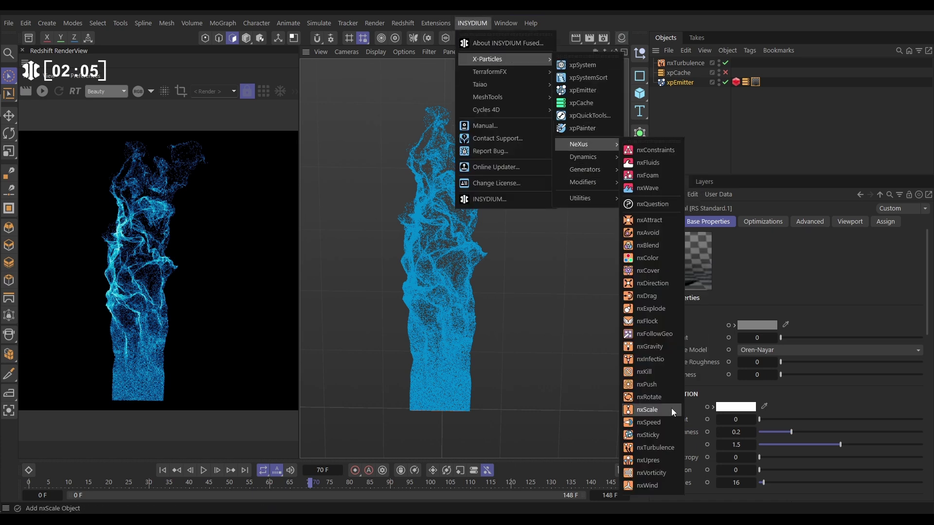
{"action": "left_click", "coordinate": [646, 258]}
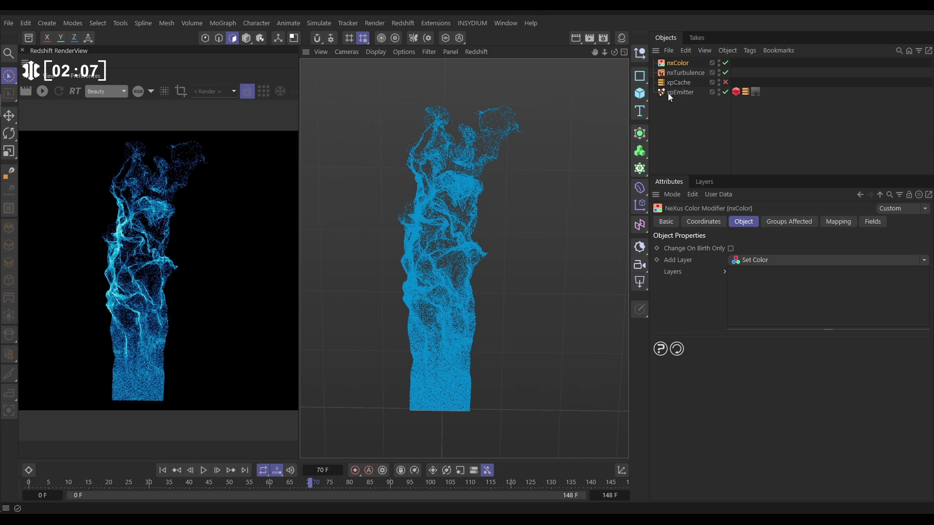
- Add a Gradient by Parameter layer to the nxColor modifier and rename the layer Age
{"action": "left_click", "coordinate": [924, 262]}
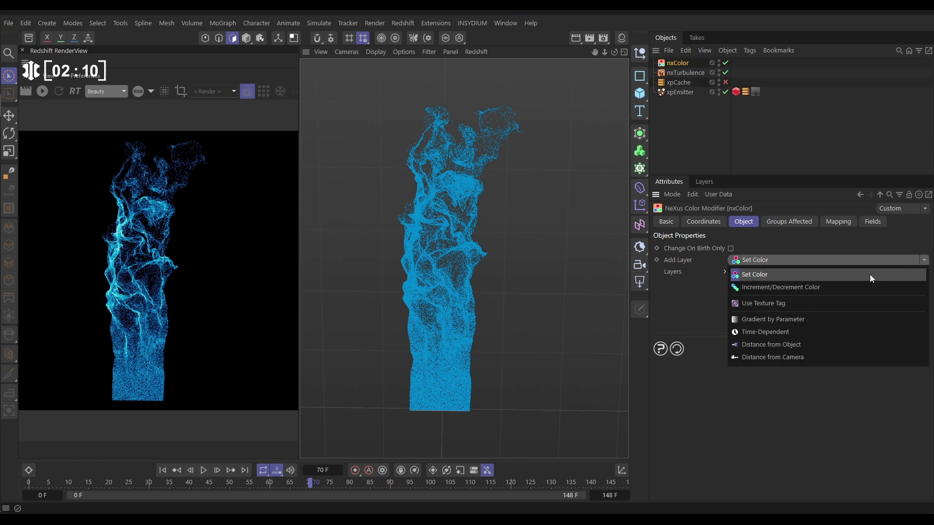
{"action": "left_click", "coordinate": [768, 320]}
{"action": "double_click", "coordinate": [775, 273]}
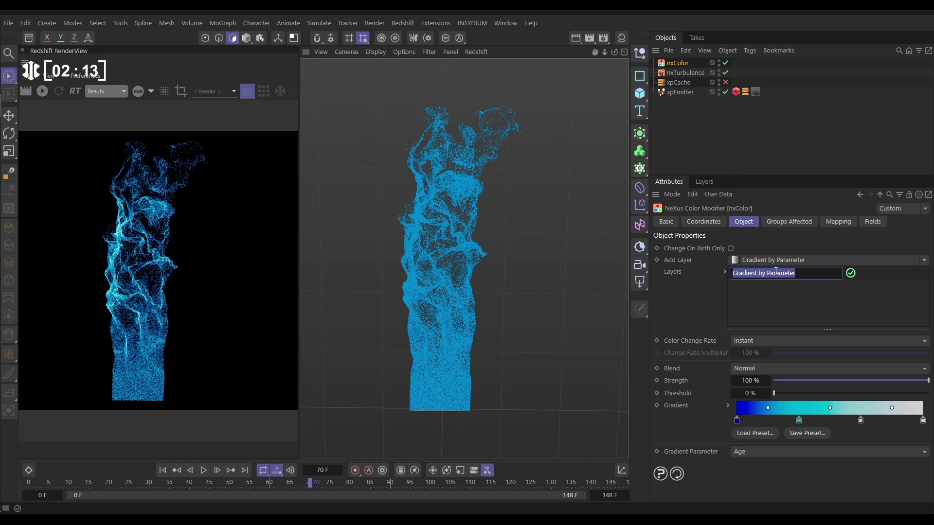
{"action": "type", "text": "Age"}
{"action": "key", "text": "Return"}
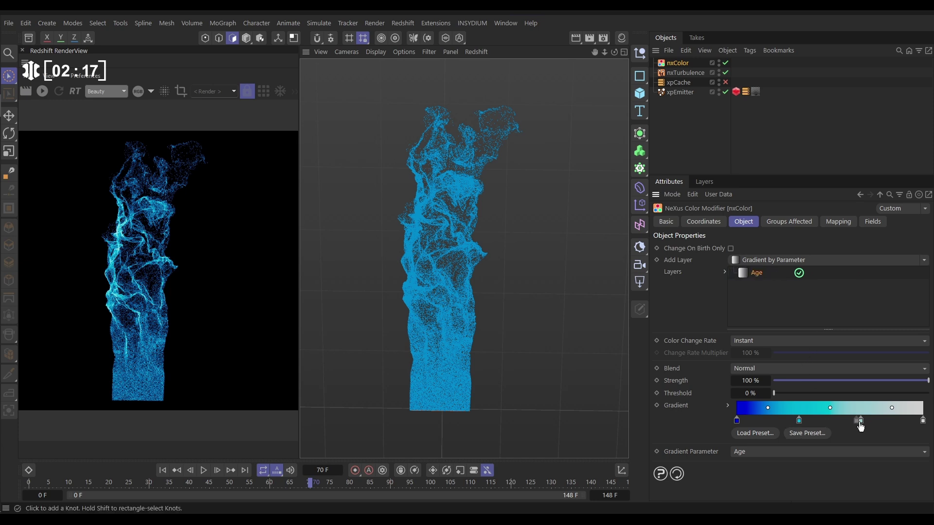
- Remove the Age gradient's two middle knots and set its first knot to black with a brightness value (V) of 0 %
{"action": "left_click_drag", "start_coordinate": [861, 420], "coordinate": [859, 463]}
{"action": "left_click_drag", "start_coordinate": [799, 421], "coordinate": [776, 438]}
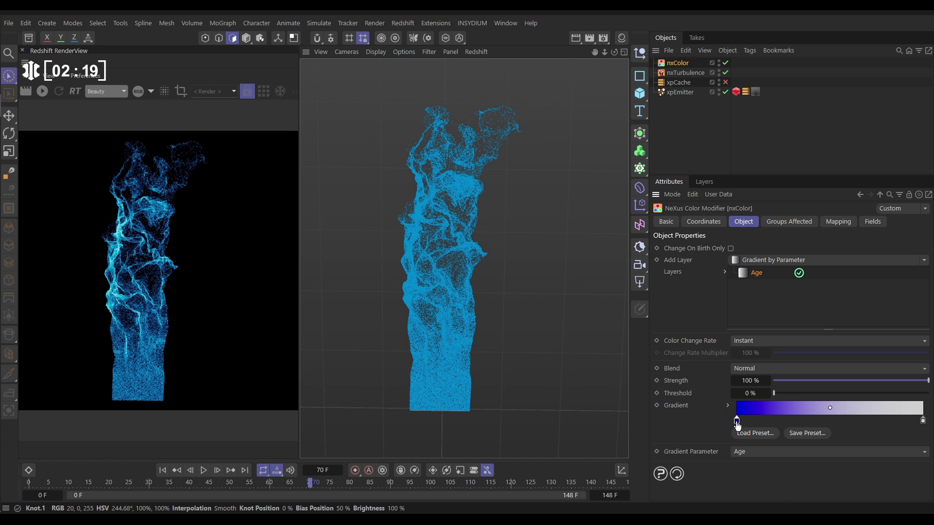
{"action": "left_click", "coordinate": [728, 406]}
{"action": "scroll", "coordinate": [894, 459], "scroll_direction": "down", "scroll_amount": 3}
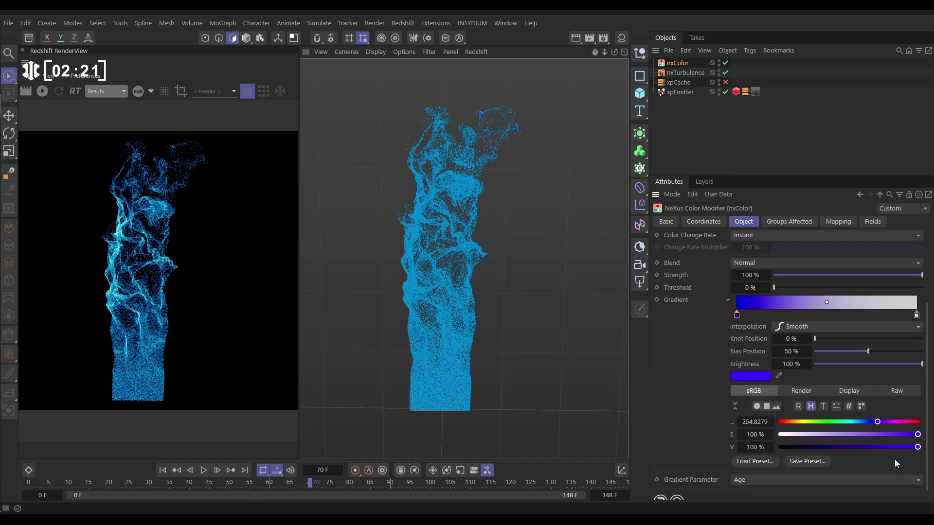
{"action": "left_click_drag", "start_coordinate": [827, 447], "coordinate": [772, 449]}
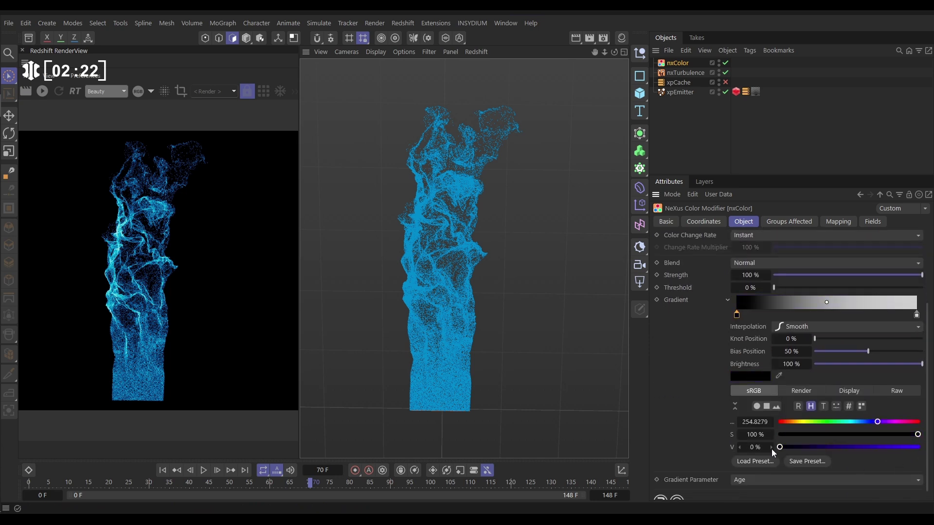
{"action": "left_click", "coordinate": [726, 299]}
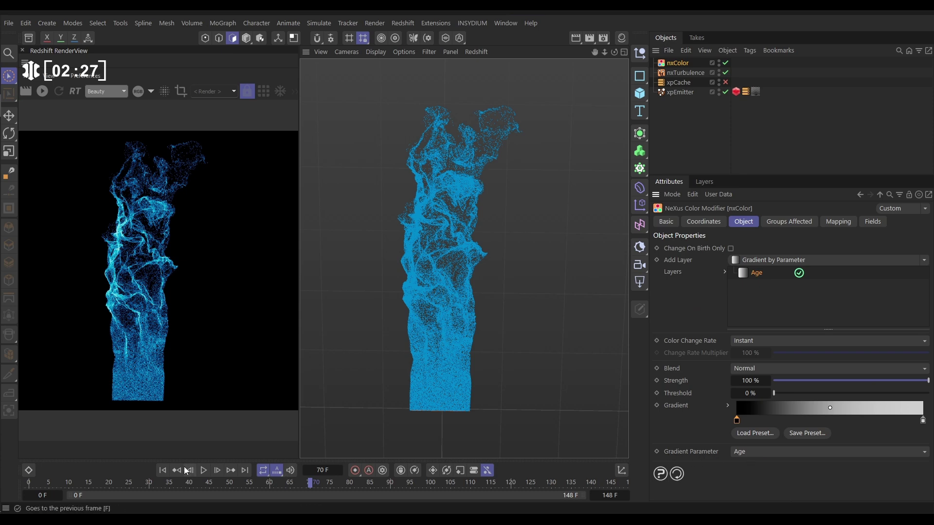
- Replay the simulation from the first frame to check how the particles are coloured by age
{"action": "left_click", "coordinate": [163, 470]}
{"action": "left_click", "coordinate": [205, 471]}
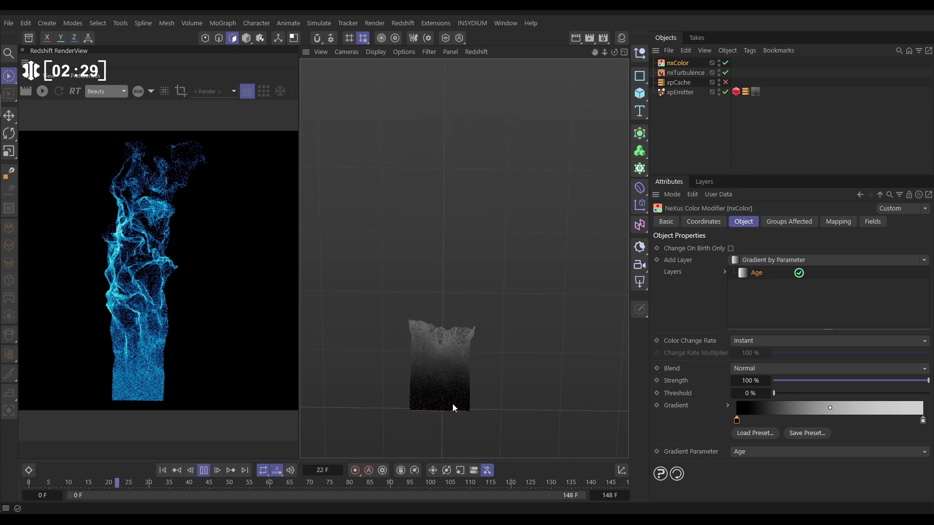
{"action": "left_click", "coordinate": [204, 470]}
- Shift the Age gradient's midpoint toward the black knot and render the simulated particles at frame 89
{"action": "left_click_drag", "start_coordinate": [829, 407], "coordinate": [788, 407]}
{"action": "left_click", "coordinate": [204, 470]}
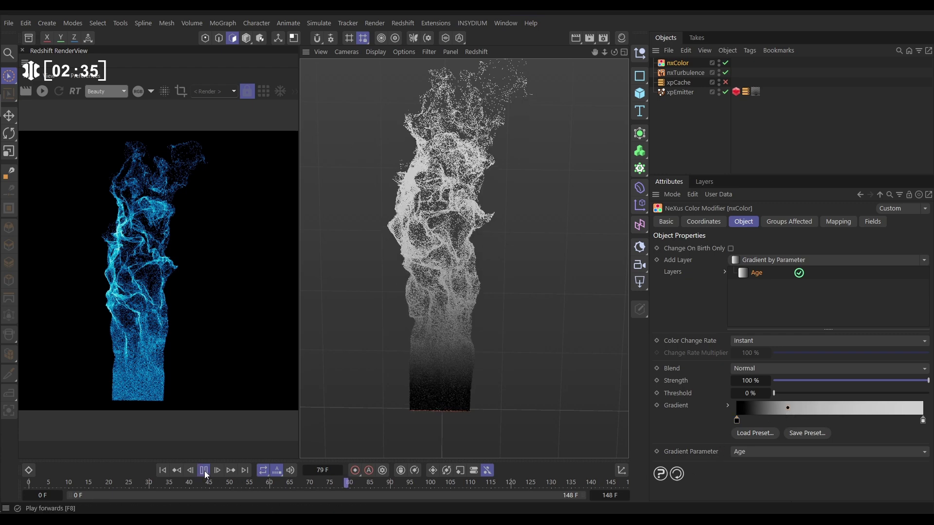
{"action": "left_click", "coordinate": [204, 471]}
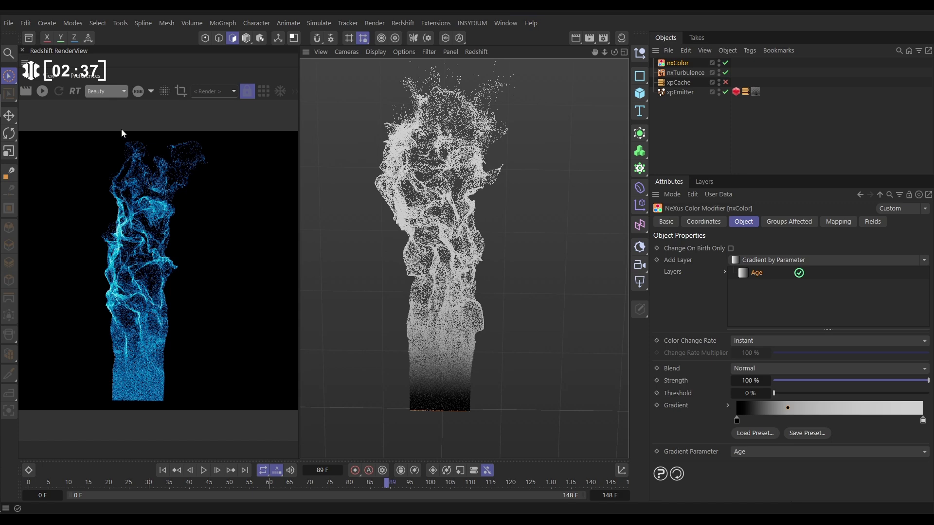
{"action": "left_click", "coordinate": [43, 92]}
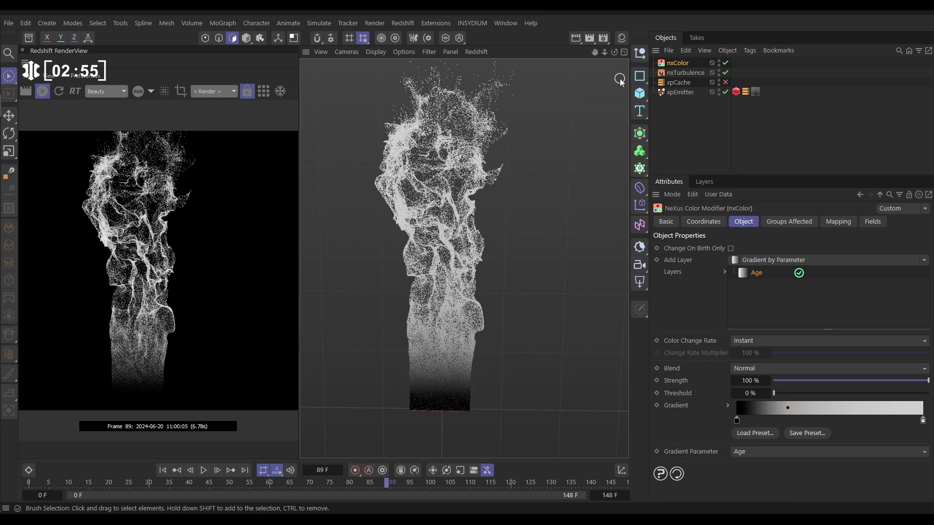
- Reopen the RS Standard.1 material's node graph and make room between the Color User Data and Standard Material nodes
{"action": "left_click", "coordinate": [622, 38]}
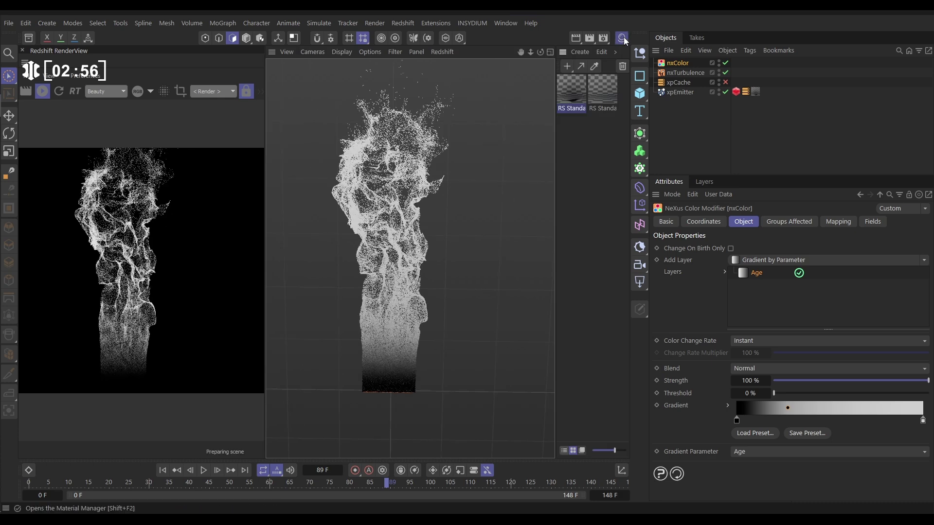
{"action": "double_click", "coordinate": [571, 91]}
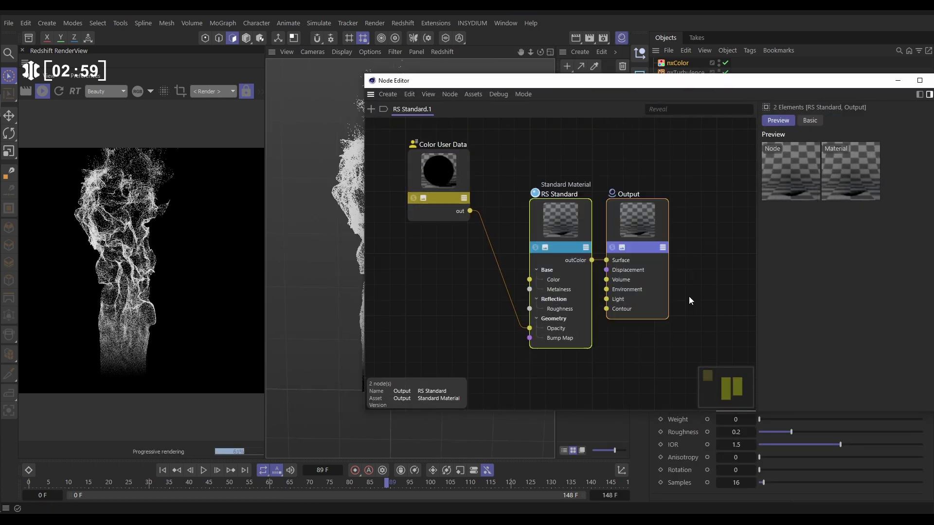
{"action": "left_click_drag", "start_coordinate": [431, 180], "coordinate": [410, 189]}
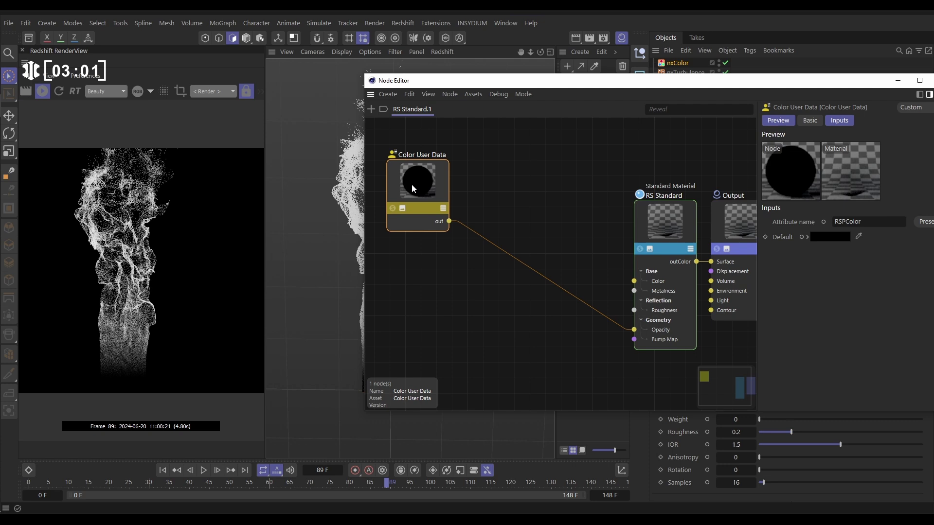
{"action": "left_click", "coordinate": [513, 223]}
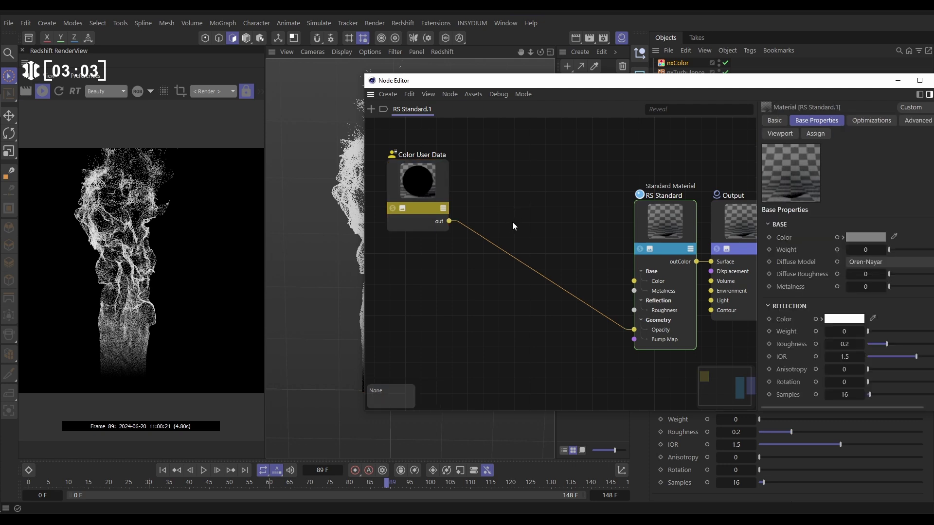
- Add a Ramp node between the Color User Data and Standard Material nodes
{"action": "key", "text": "Tab"}
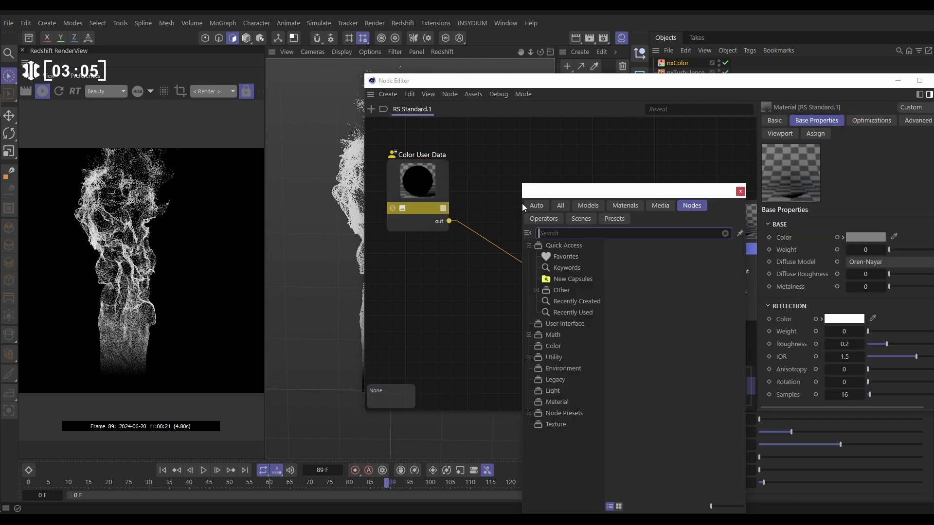
{"action": "type", "text": "ramp"}
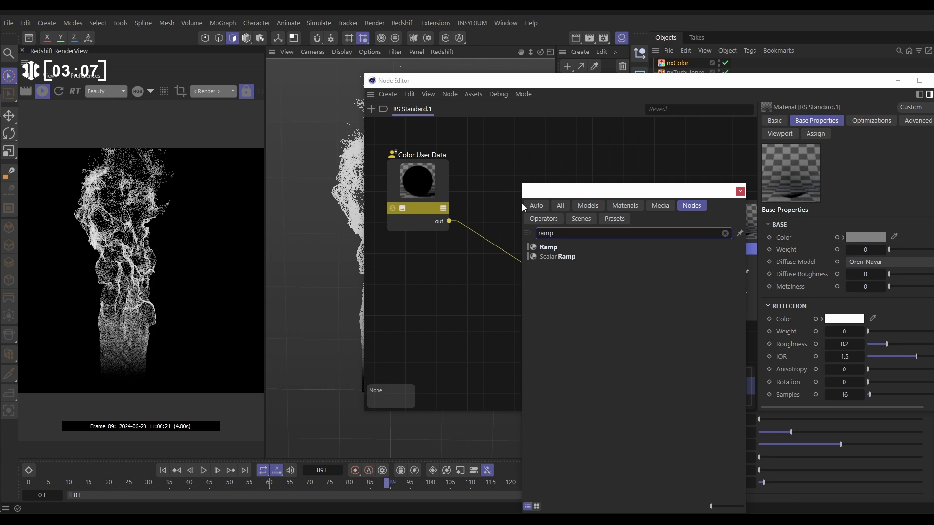
{"action": "left_click_drag", "start_coordinate": [547, 248], "coordinate": [545, 185]}
{"action": "left_click", "coordinate": [535, 152]}
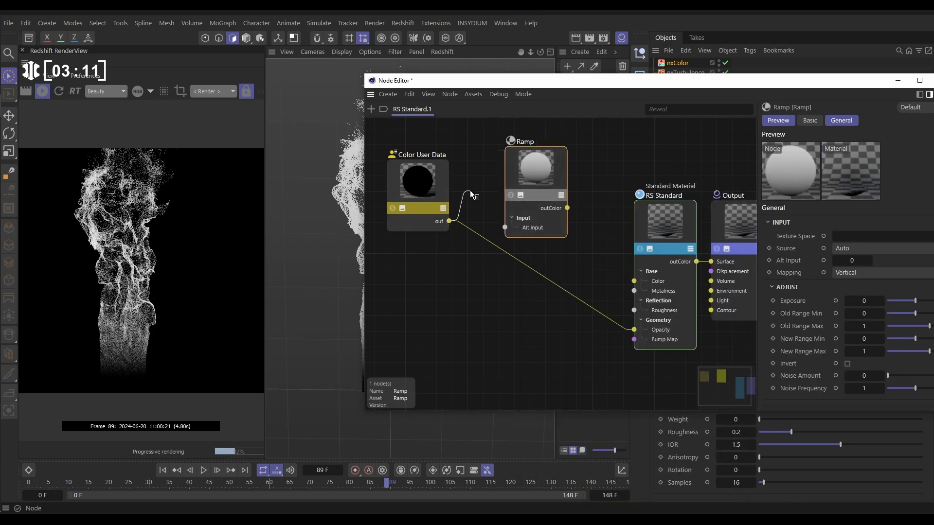
- Connect the Color User Data output to the Ramp's Alt Input and the Ramp's outColor to the Standard Material's Opacity
{"action": "left_click_drag", "start_coordinate": [504, 230], "coordinate": [504, 227]}
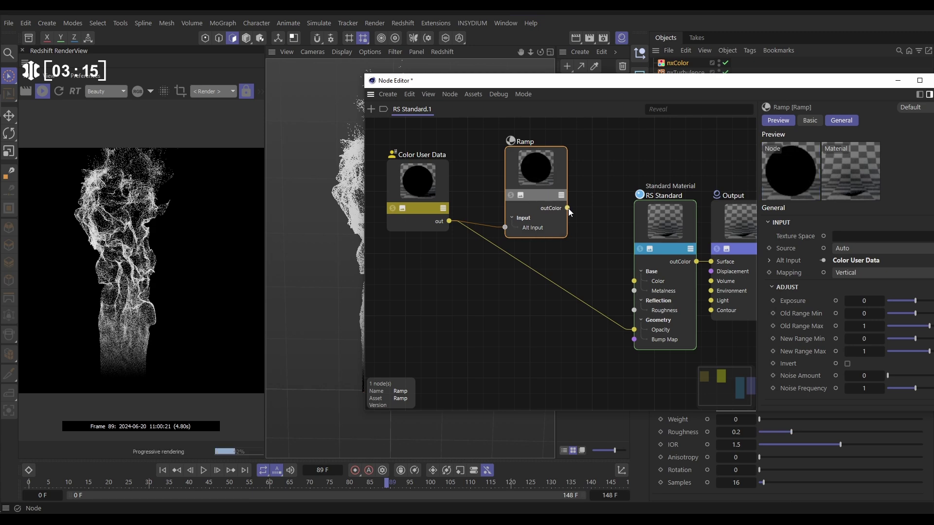
{"action": "left_click_drag", "start_coordinate": [567, 208], "coordinate": [632, 331]}
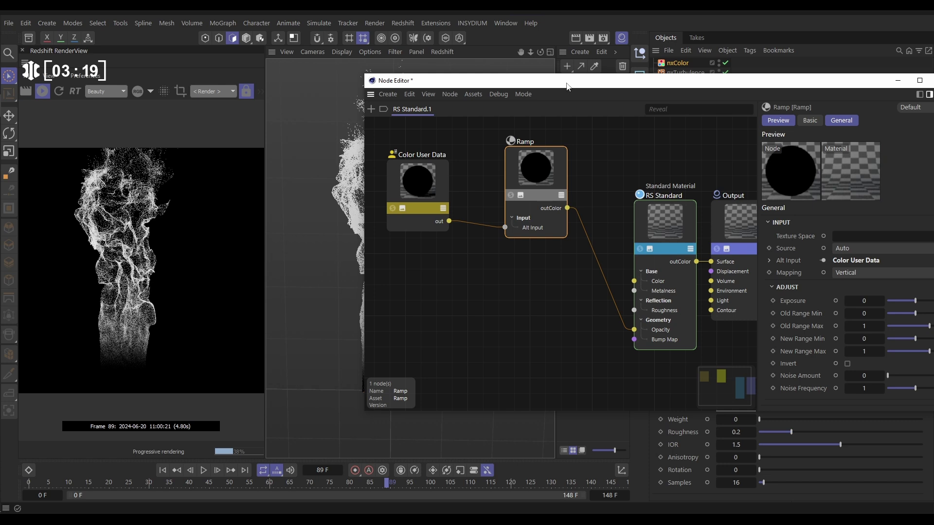
{"action": "left_click_drag", "start_coordinate": [566, 84], "coordinate": [478, 63]}
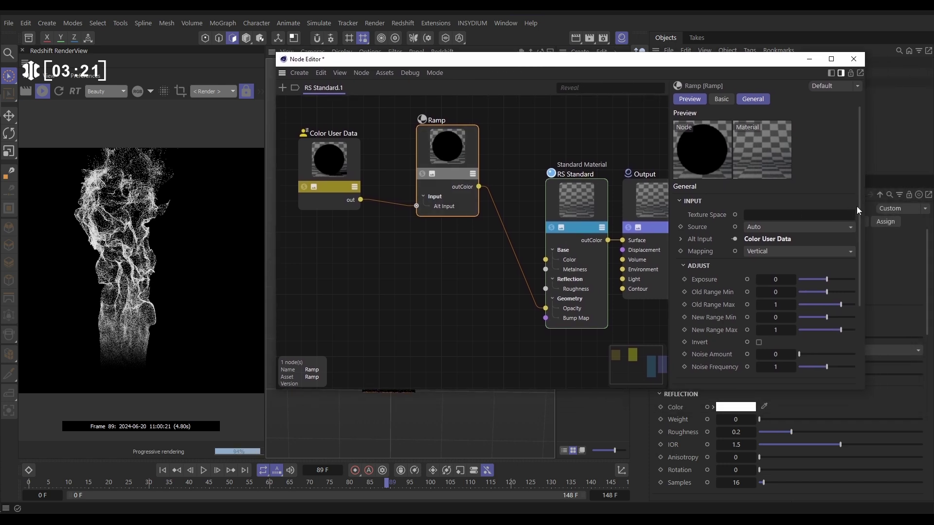
- Load the Coldesque gradient preset into the Ramp node
{"action": "left_click_drag", "start_coordinate": [856, 207], "coordinate": [864, 294]}
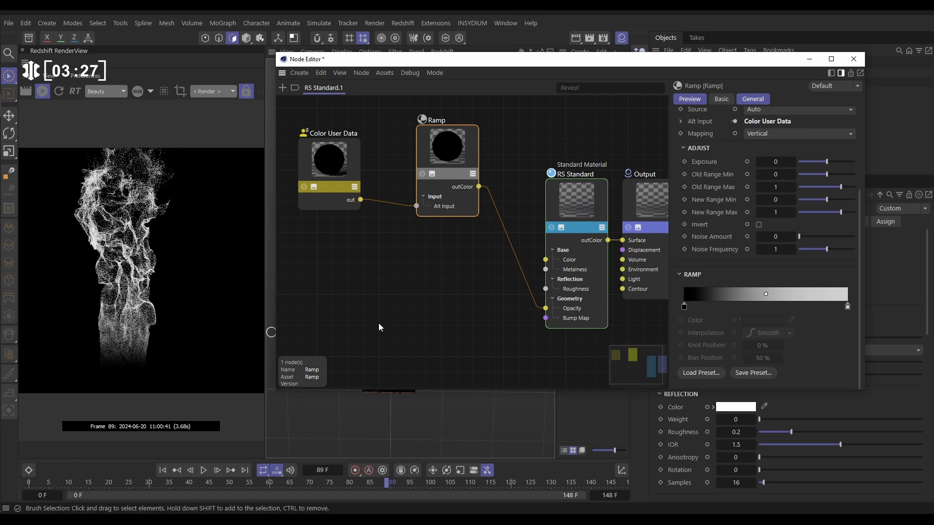
{"action": "left_click", "coordinate": [701, 372]}
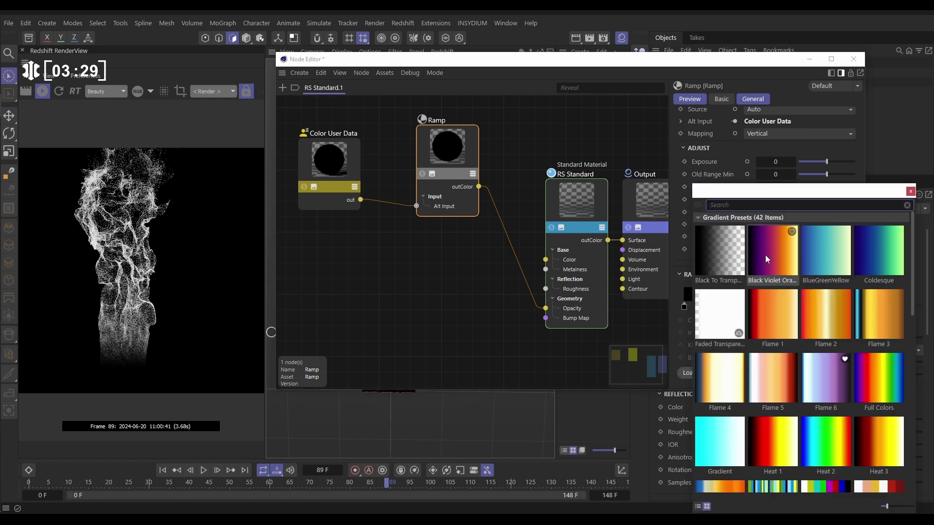
{"action": "left_click_drag", "start_coordinate": [767, 200], "coordinate": [740, 155]}
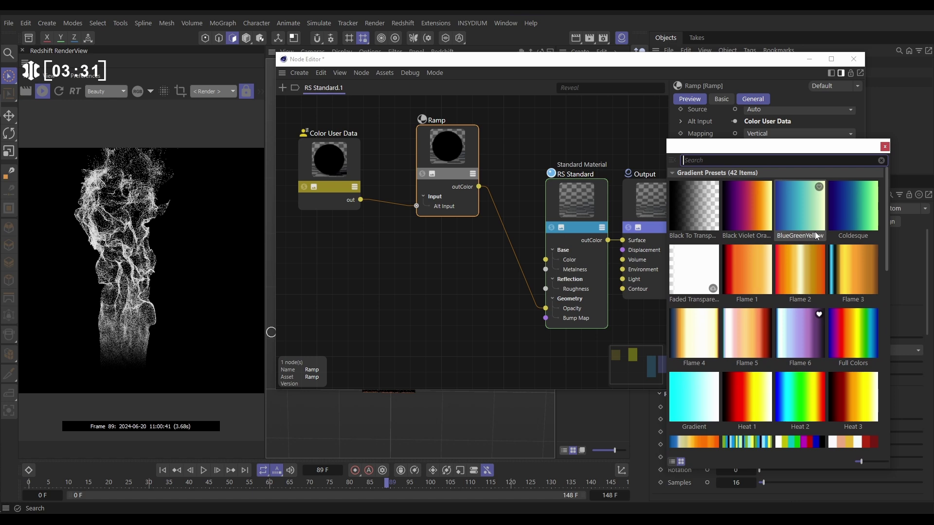
{"action": "left_click", "coordinate": [847, 206]}
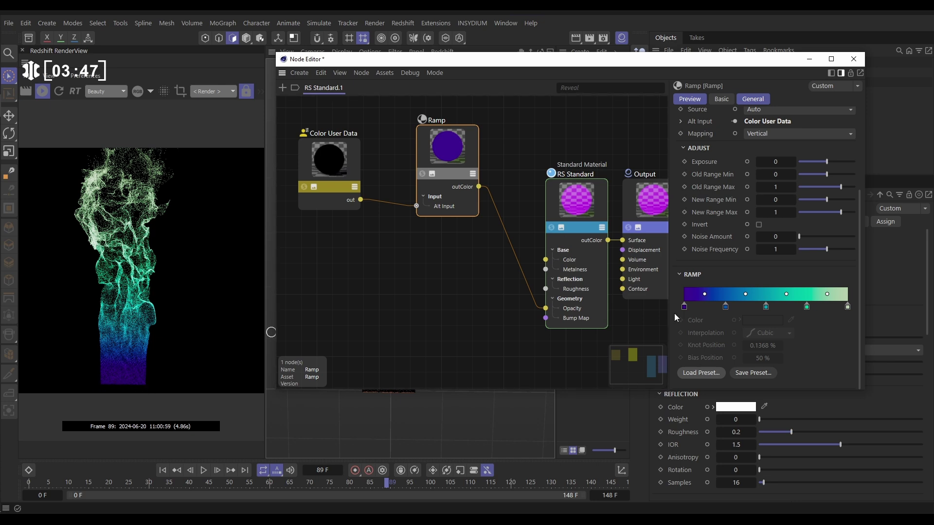
- Add a black knot to the Ramp gradient and move it to the start at 0%
{"action": "left_click", "coordinate": [691, 307]}
{"action": "double_click", "coordinate": [690, 307]}
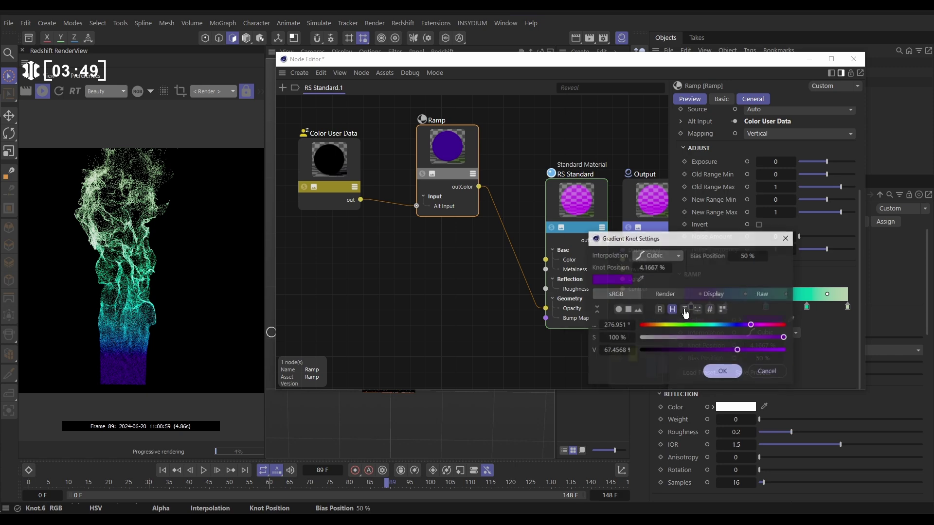
{"action": "left_click_drag", "start_coordinate": [680, 350], "coordinate": [636, 360]}
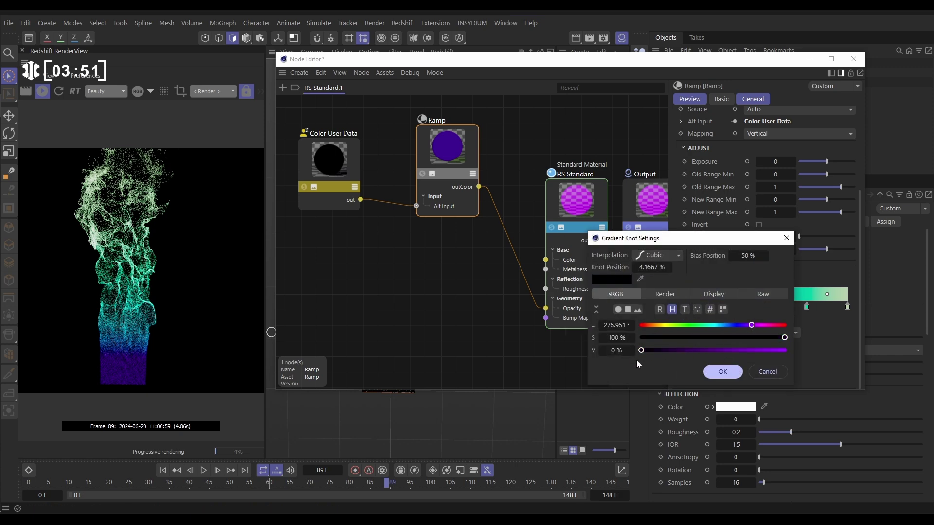
{"action": "left_click", "coordinate": [706, 369]}
{"action": "left_click_drag", "start_coordinate": [690, 307], "coordinate": [684, 306]}
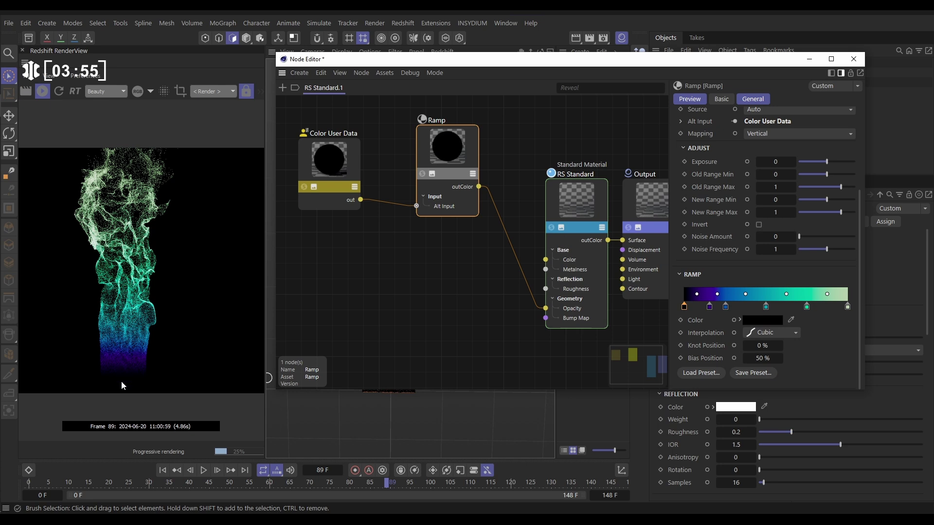
- Play the simulation to frame 57 to check the dark fade in the render, and close the material's node graph
{"action": "left_click", "coordinate": [204, 471]}
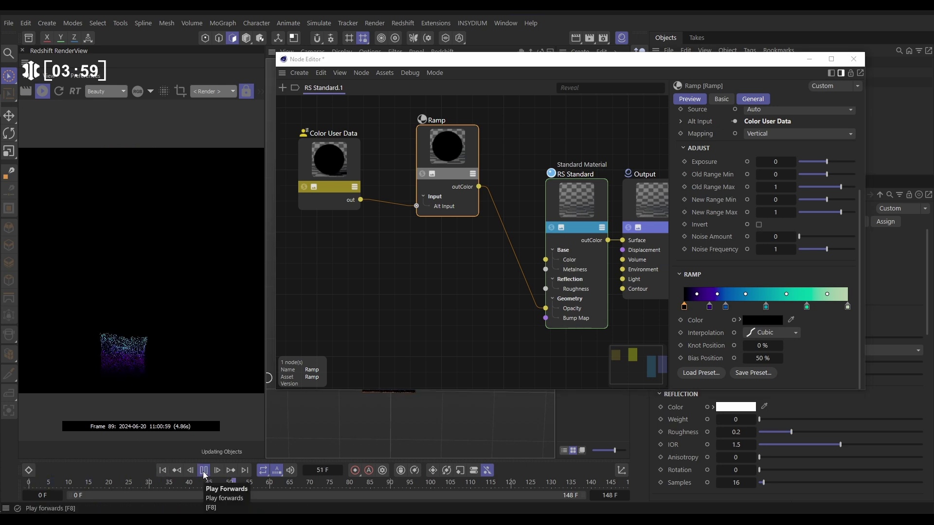
{"action": "left_click", "coordinate": [204, 470]}
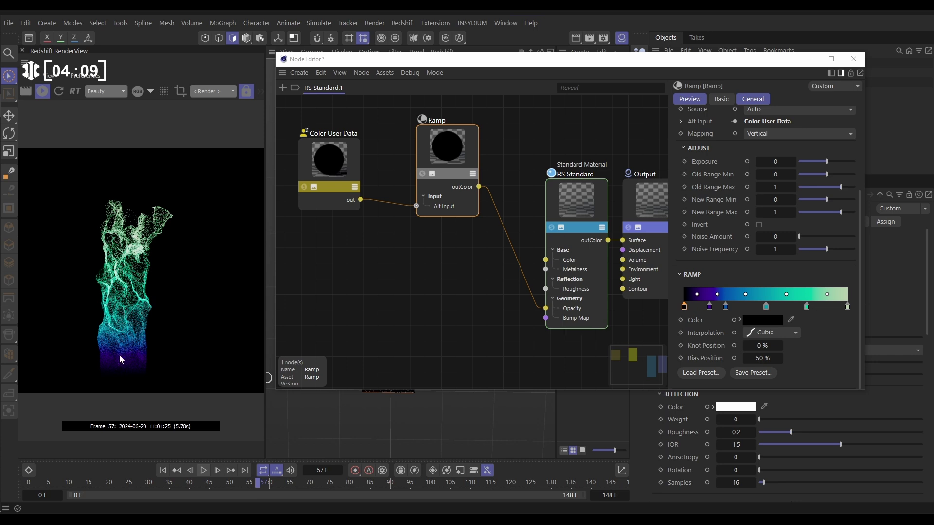
{"action": "left_click", "coordinate": [853, 59]}
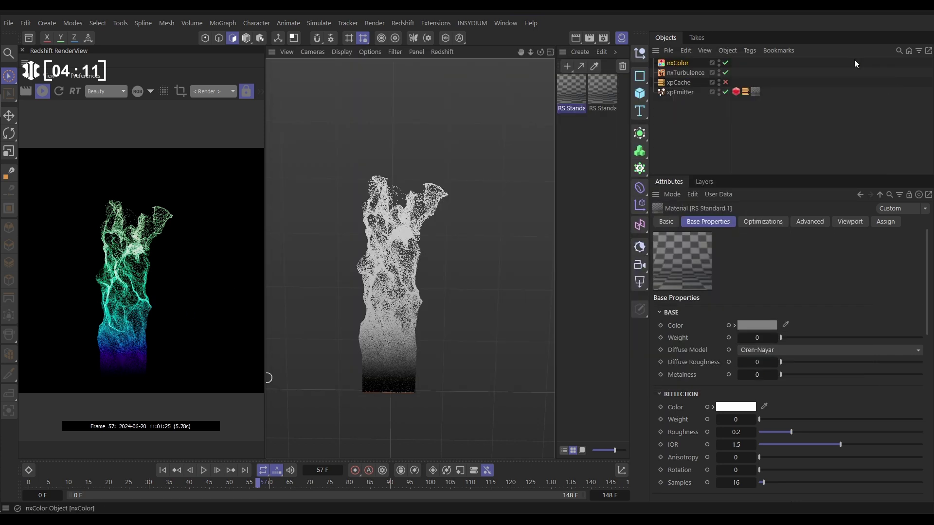
- Stop the live render, duplicate nxColor's Age layer, rename the copy Heading, and set its Gradient Parameter to Direction
{"action": "left_click", "coordinate": [684, 64]}
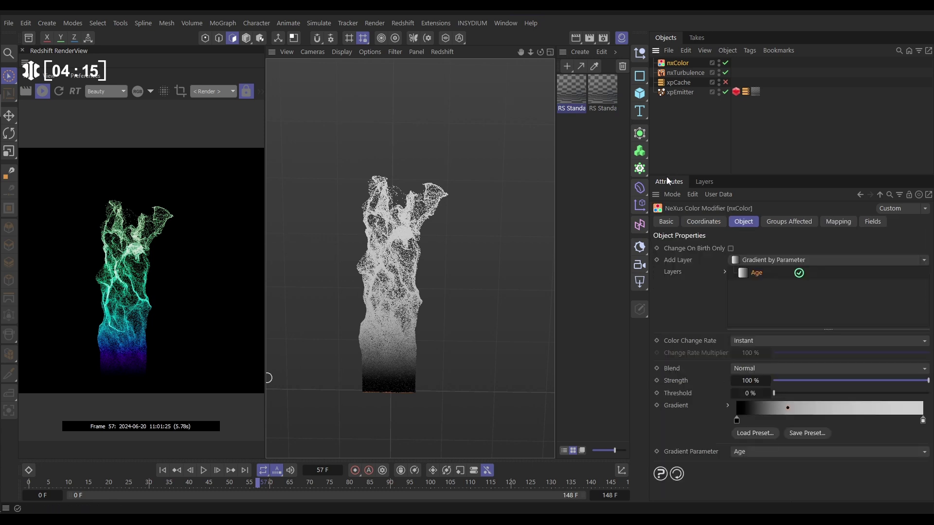
{"action": "left_click", "coordinate": [42, 91]}
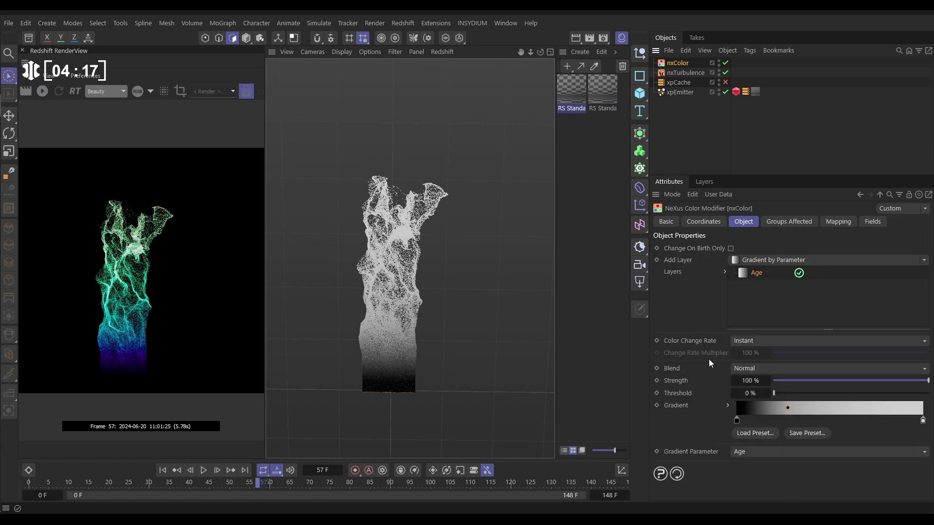
{"action": "key", "text": "ctrl+c"}
{"action": "key", "text": "ctrl+v"}
{"action": "double_click", "coordinate": [759, 275]}
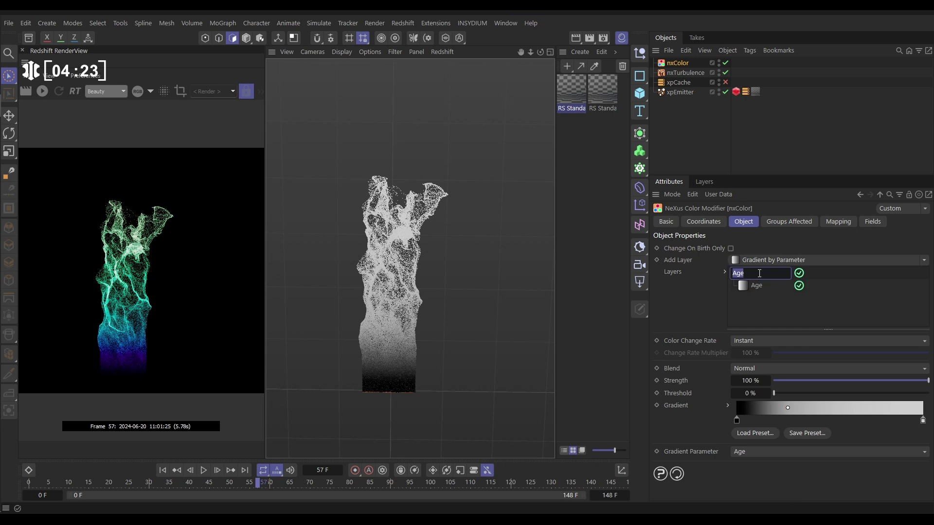
{"action": "type", "text": "Heading"}
{"action": "key", "text": "Return"}
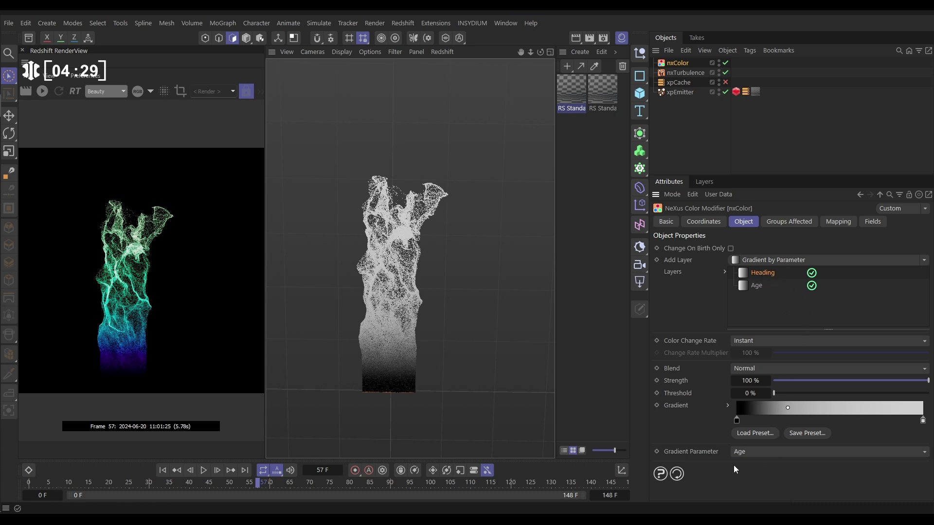
{"action": "left_click", "coordinate": [747, 452]}
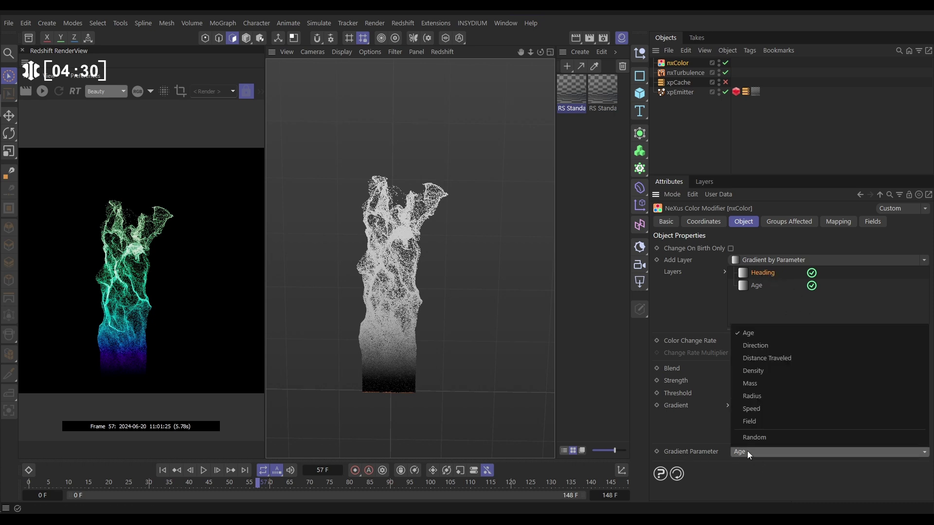
{"action": "left_click", "coordinate": [756, 350]}
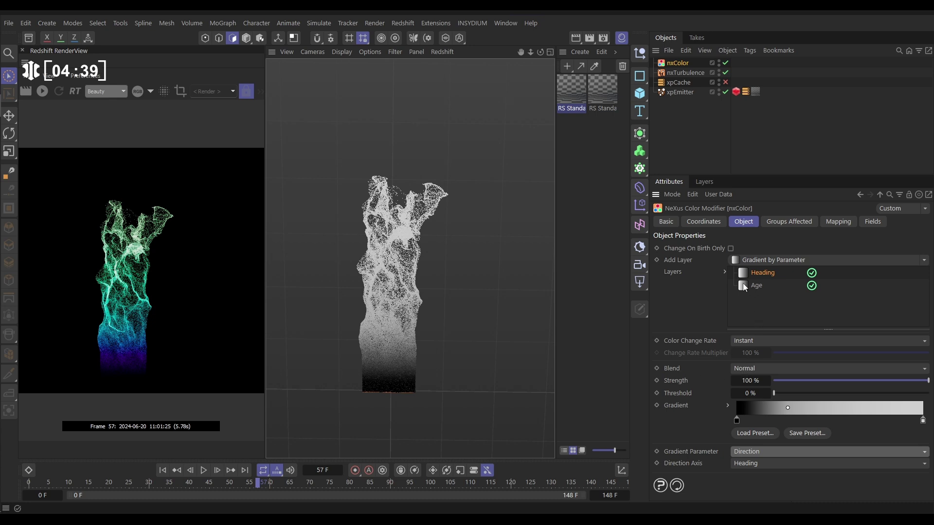
- Play the simulation from the start to frame 93 and examine the direction-based colouring in the viewport and live render
{"action": "left_click", "coordinate": [162, 470]}
{"action": "left_click", "coordinate": [204, 470]}
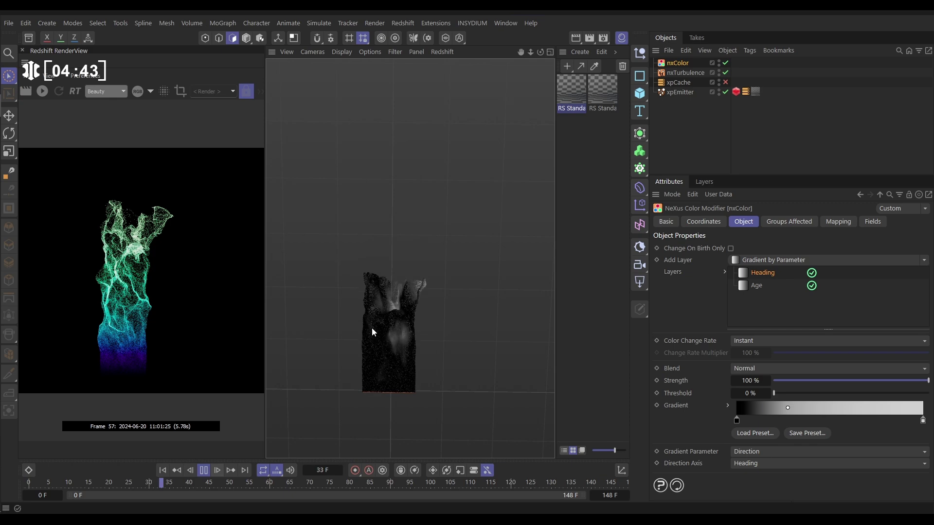
{"action": "left_click", "coordinate": [204, 471]}
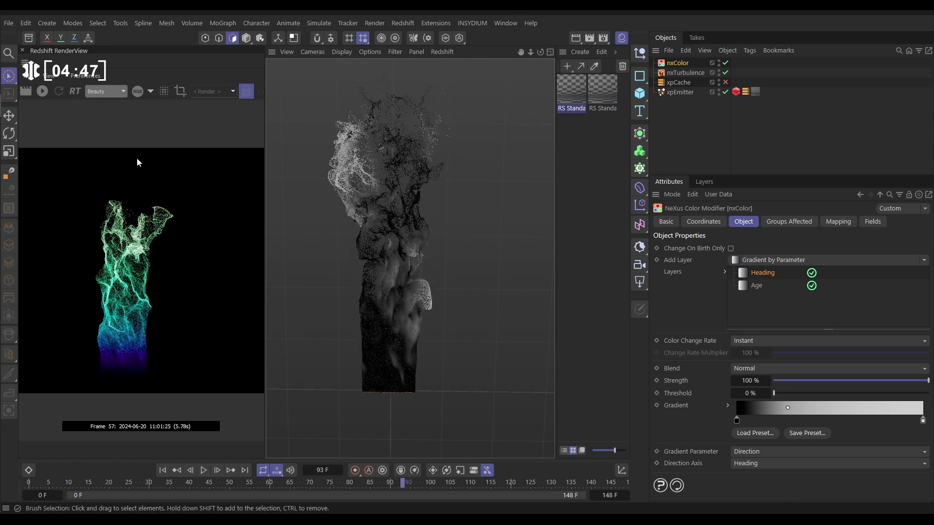
{"action": "left_click", "coordinate": [42, 90]}
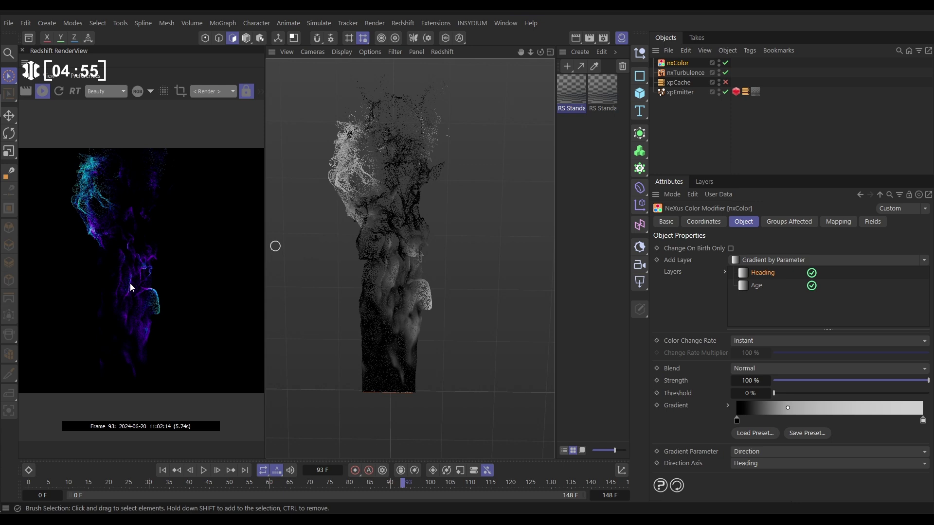
{"action": "left_click", "coordinate": [41, 97]}
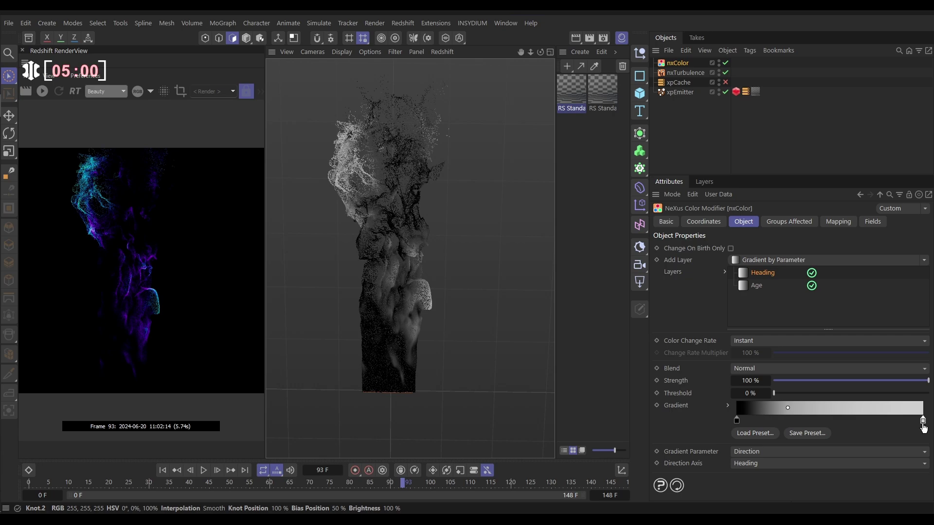
- Move the Heading gradient's white knot to just over a quarter of its length and set the bias position to 40.57%
{"action": "left_click_drag", "start_coordinate": [923, 419], "coordinate": [789, 420]}
{"action": "key", "text": "F8"}
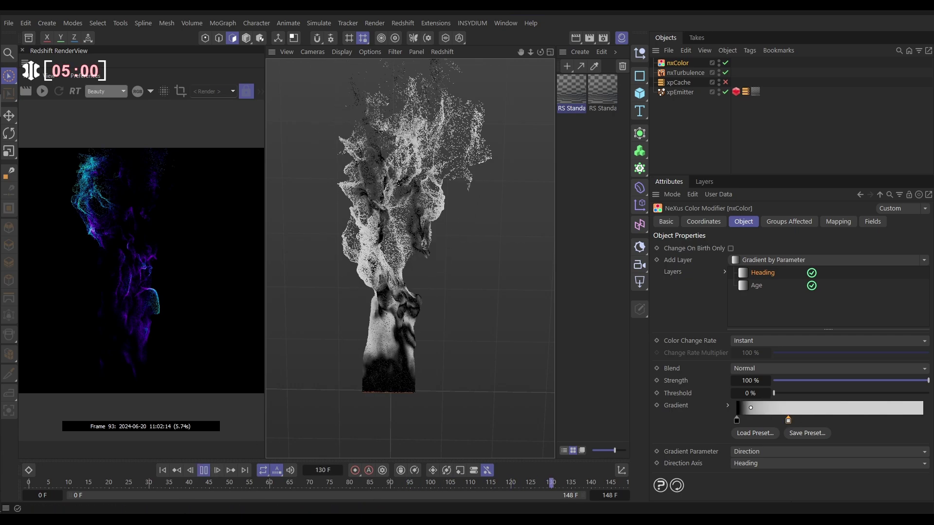
{"action": "key", "text": "F8"}
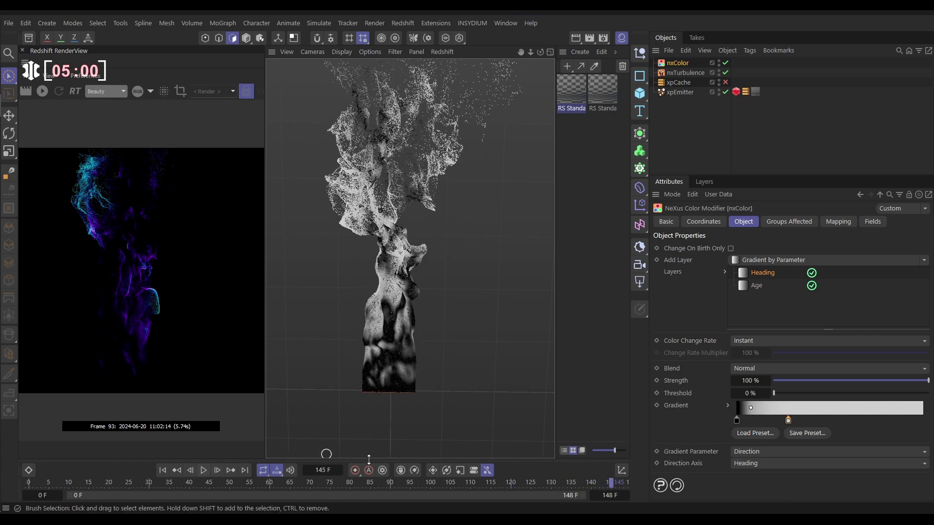
{"action": "left_click", "coordinate": [737, 420]}
{"action": "left_click_drag", "start_coordinate": [751, 409], "coordinate": [756, 408]}
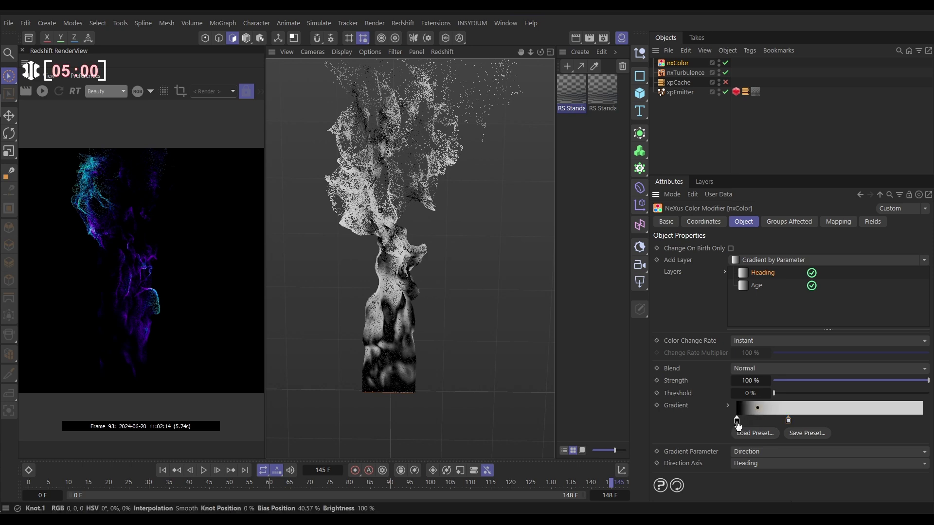
- Lighten the Heading gradient's black knot to a V value of 73% and play the simulation to check it
{"action": "left_click", "coordinate": [728, 406]}
{"action": "scroll", "coordinate": [926, 392], "scroll_direction": "down", "scroll_amount": 3}
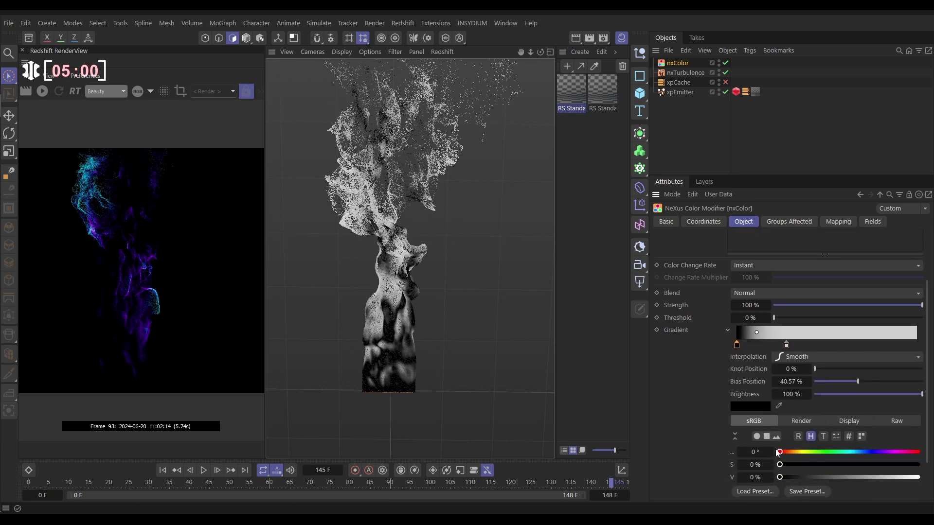
{"action": "left_click_drag", "start_coordinate": [801, 478], "coordinate": [880, 479]}
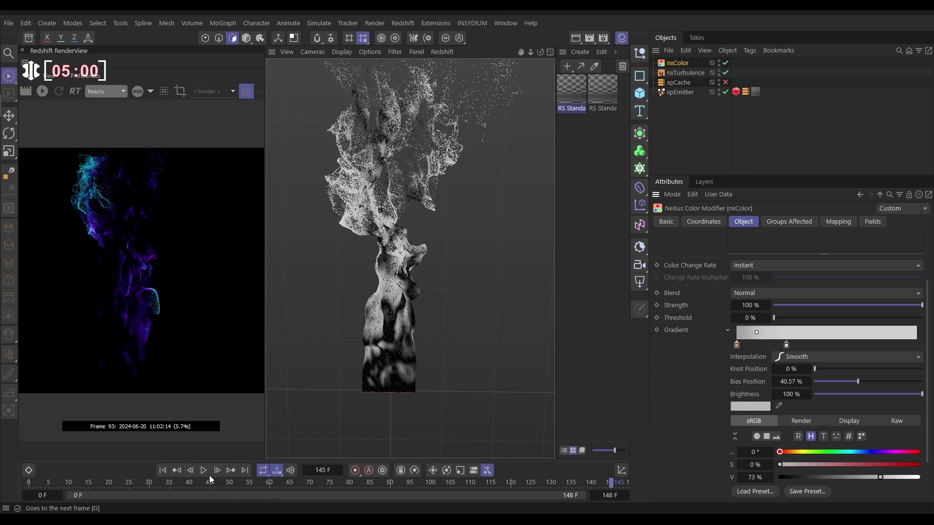
{"action": "key", "text": "F8"}
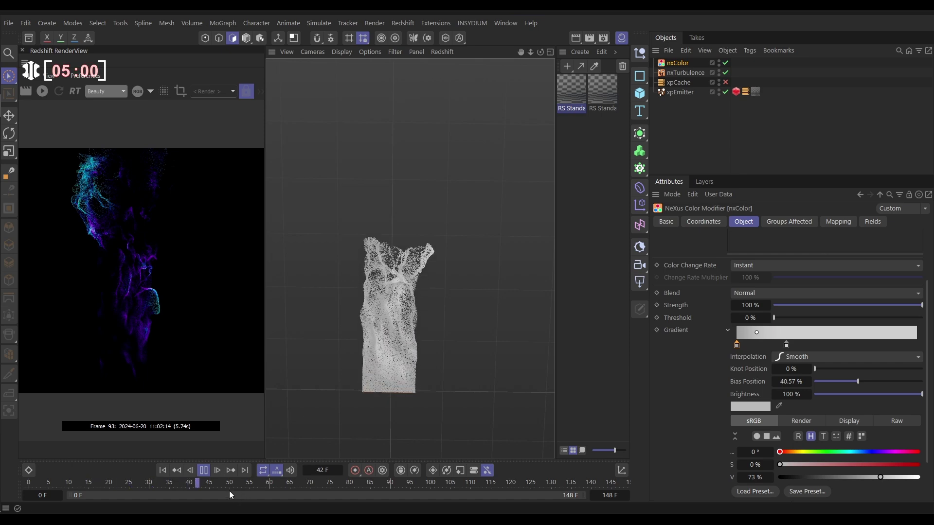
{"action": "left_click", "coordinate": [205, 472]}
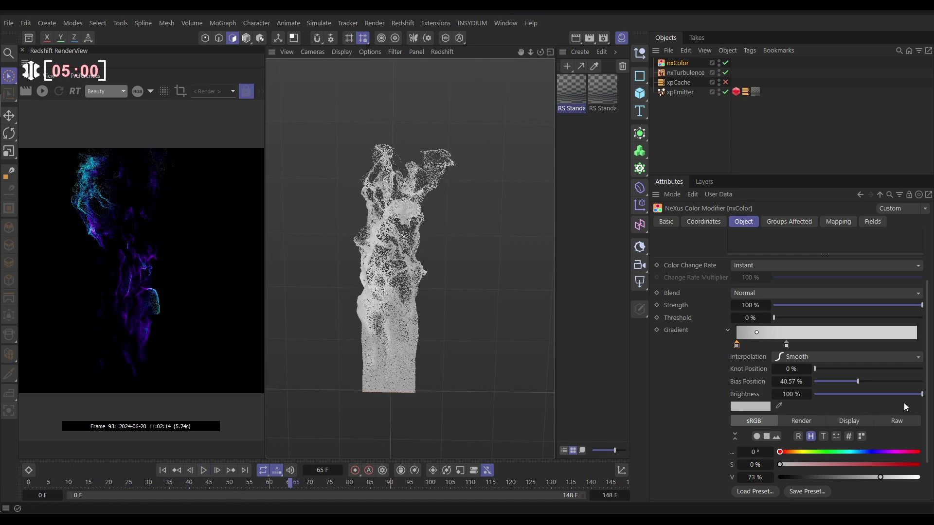
- Set the Heading layer's Blend mode to Multiply
{"action": "scroll", "coordinate": [923, 409], "scroll_direction": "up", "scroll_amount": 3}
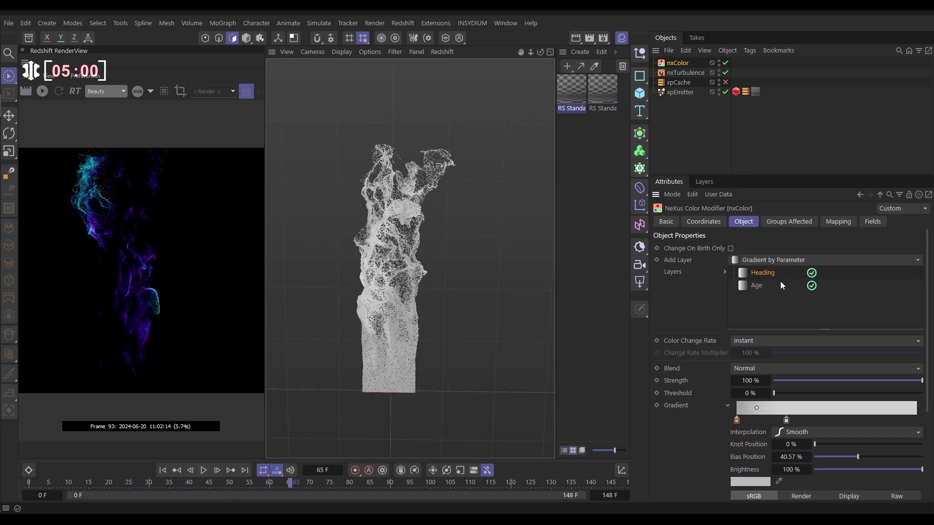
{"action": "left_click", "coordinate": [759, 368]}
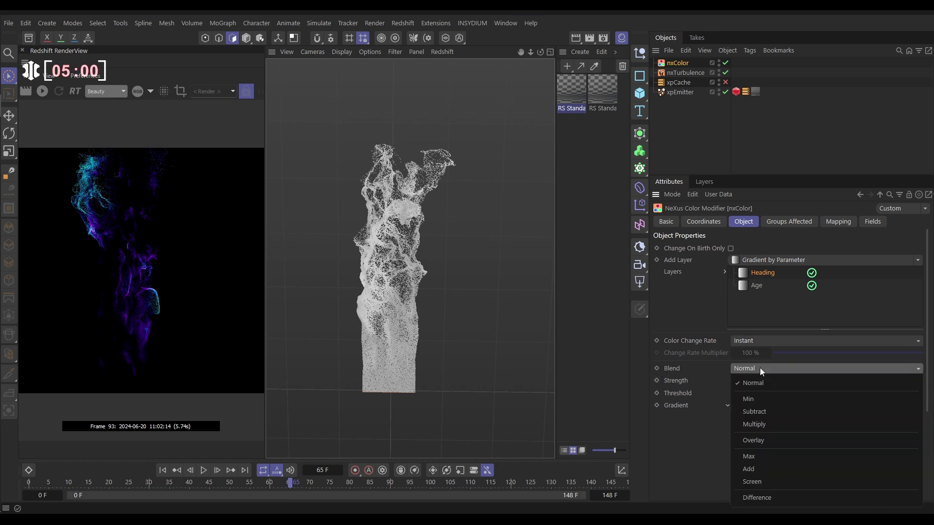
{"action": "left_click", "coordinate": [754, 424]}
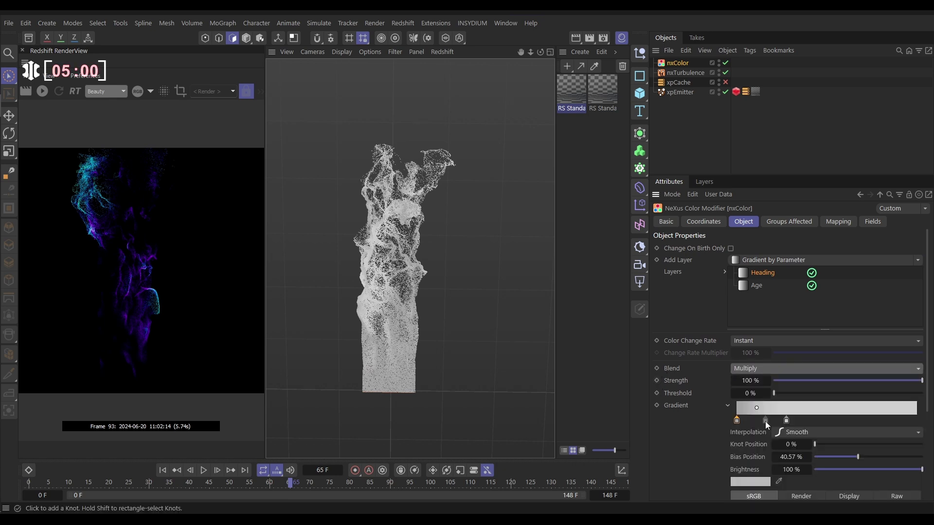
- Play the simulation from the start to frame 63 and restart the live render to examine the blended colours
{"action": "left_click", "coordinate": [162, 469]}
{"action": "left_click", "coordinate": [203, 470]}
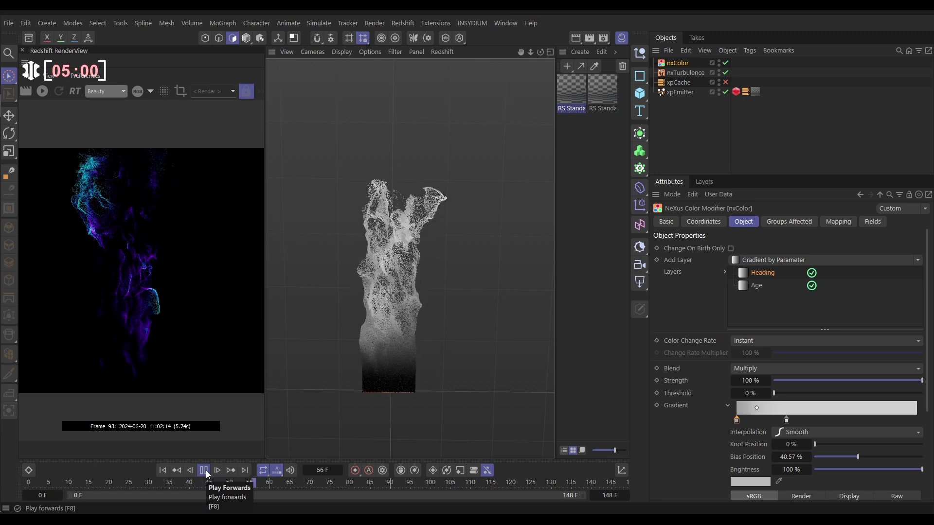
{"action": "left_click", "coordinate": [204, 470]}
{"action": "left_click", "coordinate": [43, 93]}
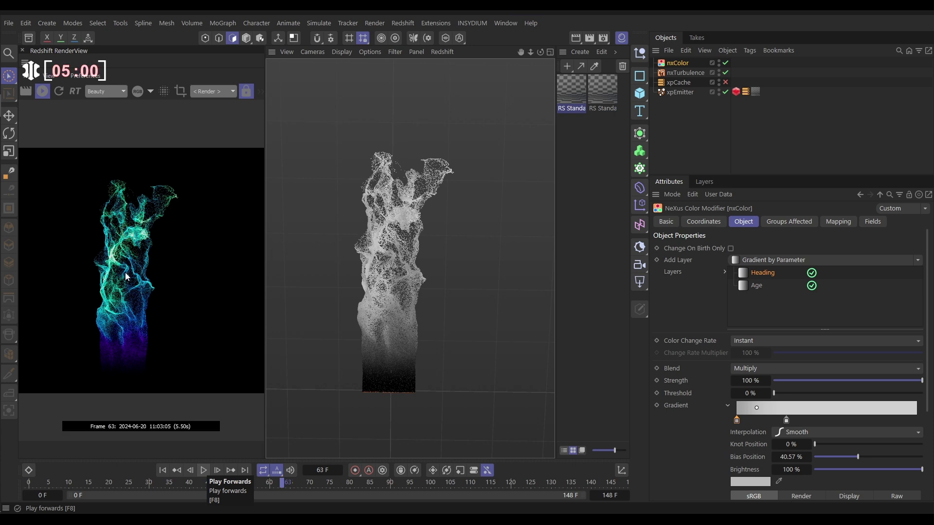
- Duplicate the Heading layer, rename the copy pitch, and set its Direction Axis to Pitch
{"action": "left_click", "coordinate": [763, 272]}
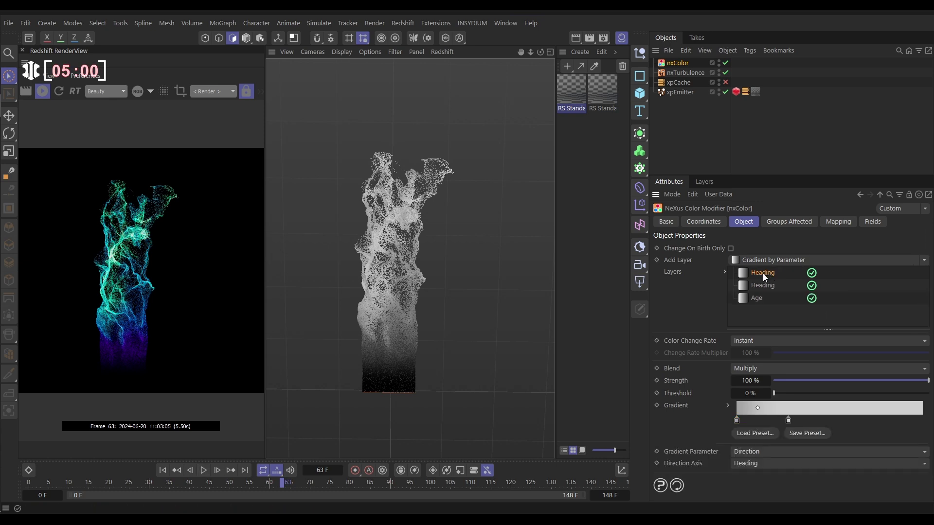
{"action": "double_click", "coordinate": [762, 273]}
{"action": "type", "text": "pitch"}
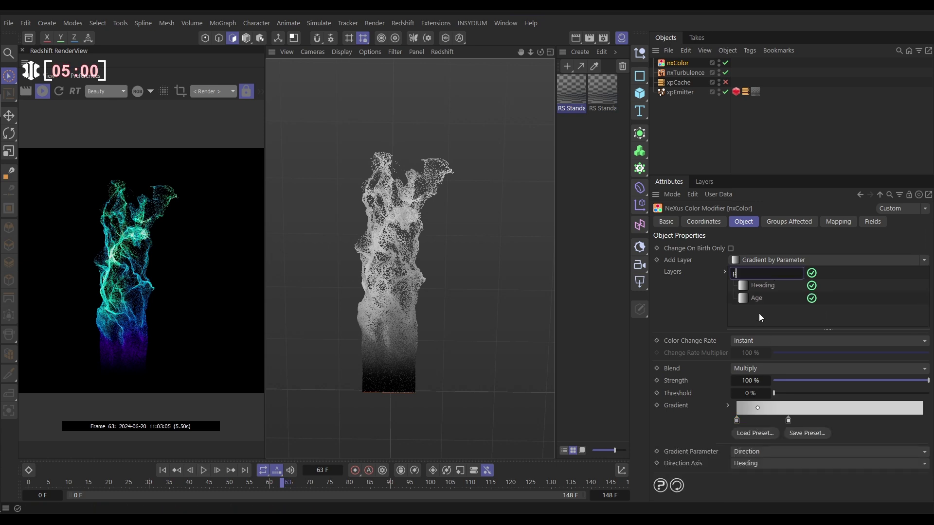
{"action": "key", "text": "Return"}
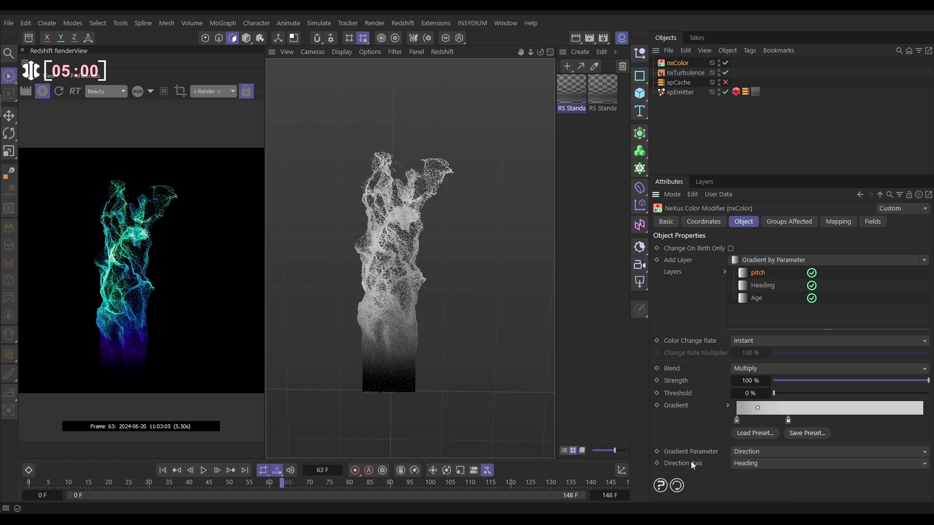
{"action": "left_click", "coordinate": [747, 464]}
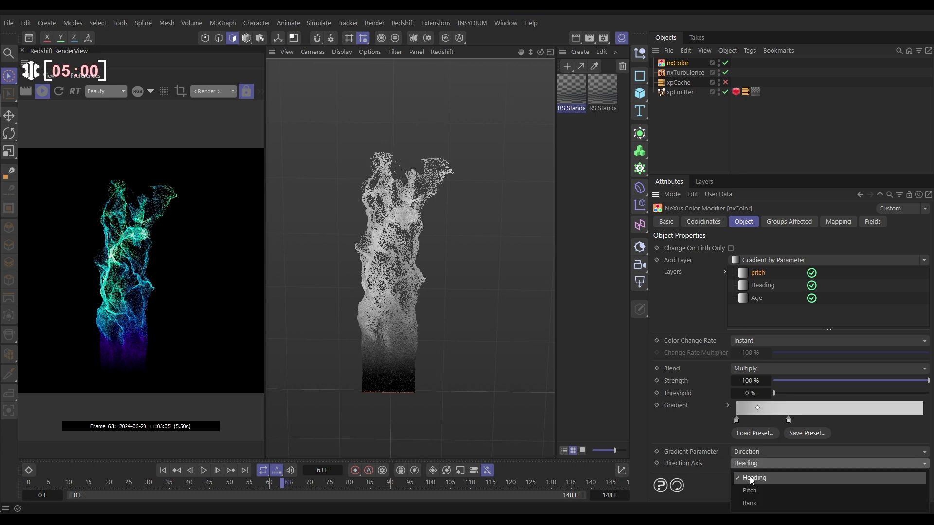
{"action": "left_click", "coordinate": [751, 488]}
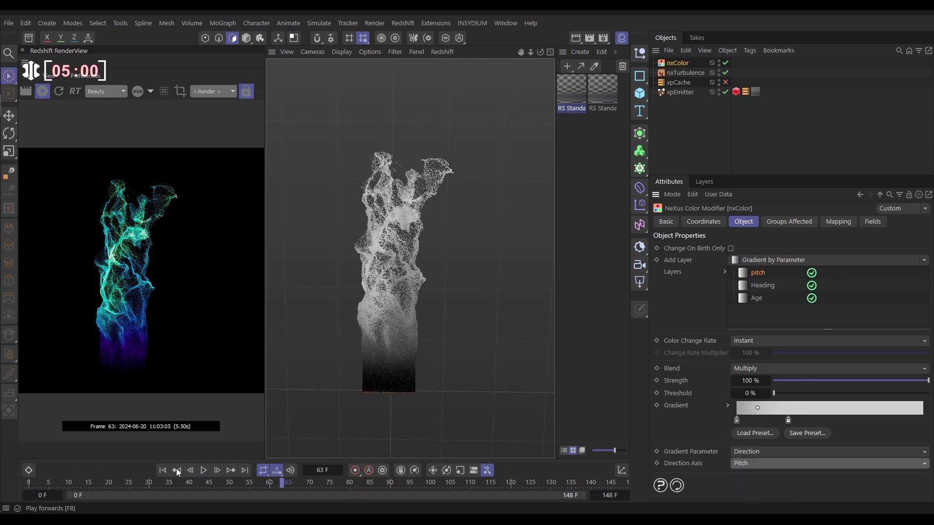
- Play the simulation from the start to frame 63 to examine the pitch layer's effect in the live render
{"action": "left_click", "coordinate": [163, 470]}
{"action": "left_click", "coordinate": [204, 470]}
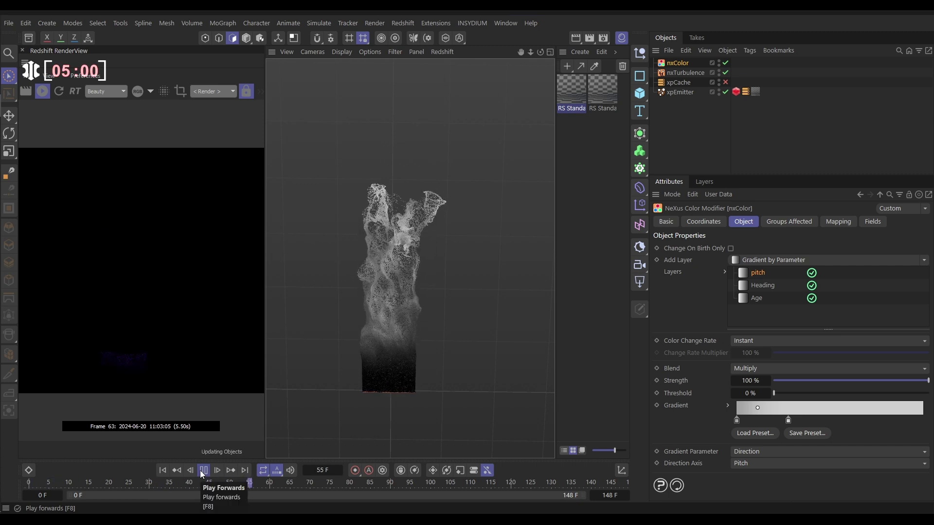
{"action": "left_click", "coordinate": [203, 470]}
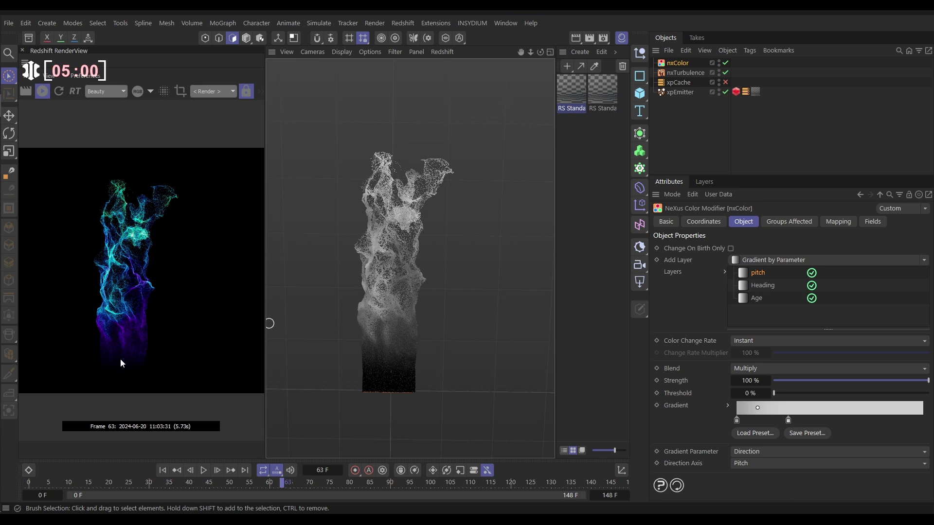
- Enable the xpCache object and set the xpEmitter's Birthrate to 30000
{"action": "left_click", "coordinate": [626, 41]}
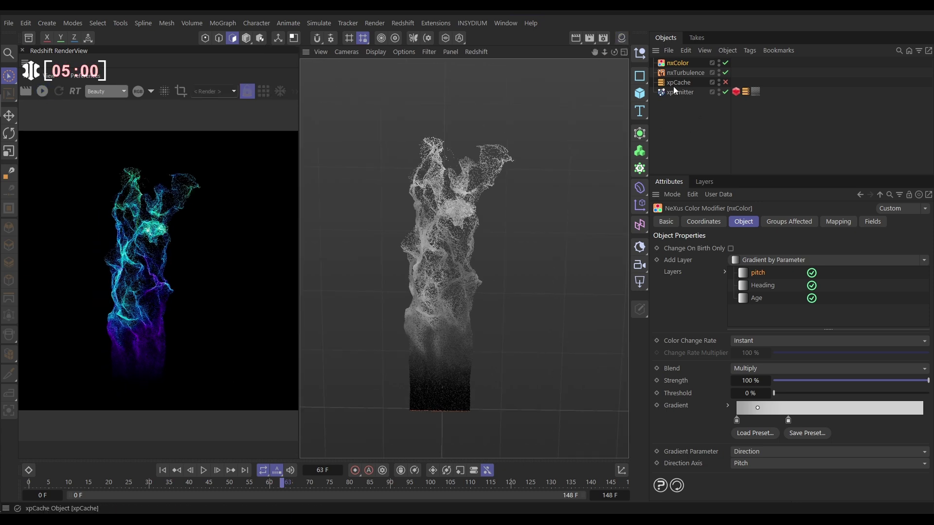
{"action": "left_click", "coordinate": [726, 82]}
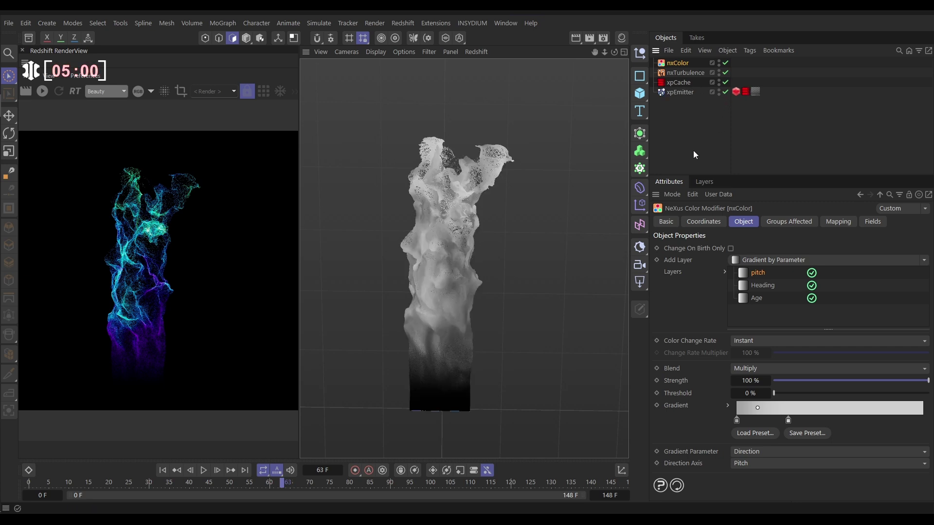
{"action": "left_click", "coordinate": [679, 92]}
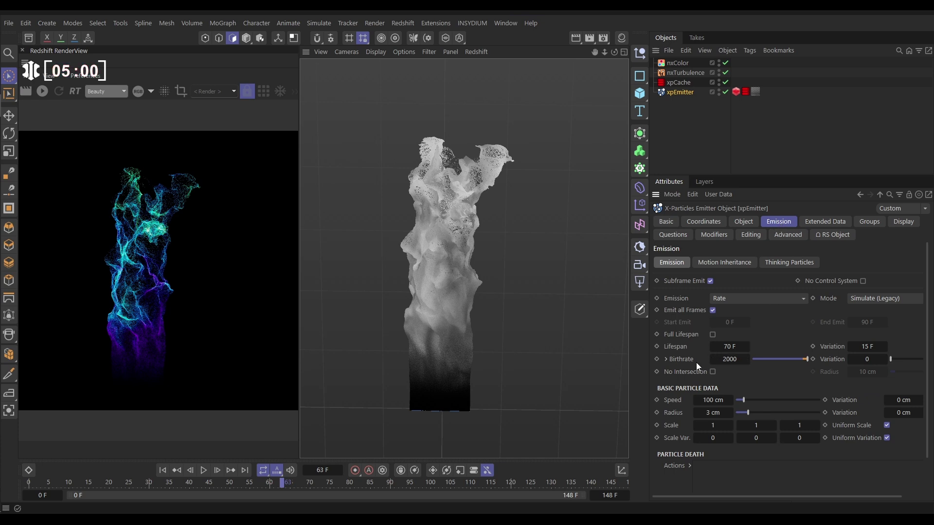
{"action": "double_click", "coordinate": [730, 359]}
{"action": "type", "text": "30000"}
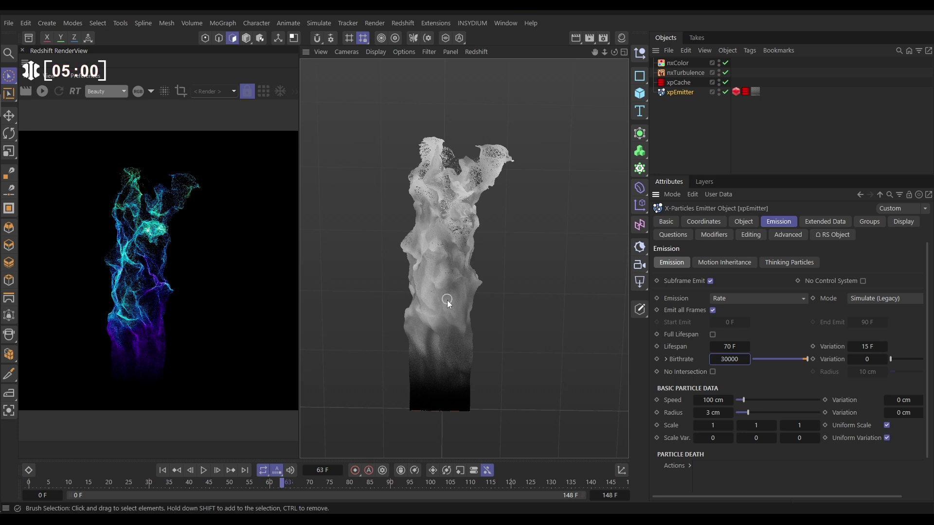
- Restart the live render and set the particle Scale Multiplier in the emitter's Redshift Object tag to 0.01
{"action": "left_click", "coordinate": [42, 91]}
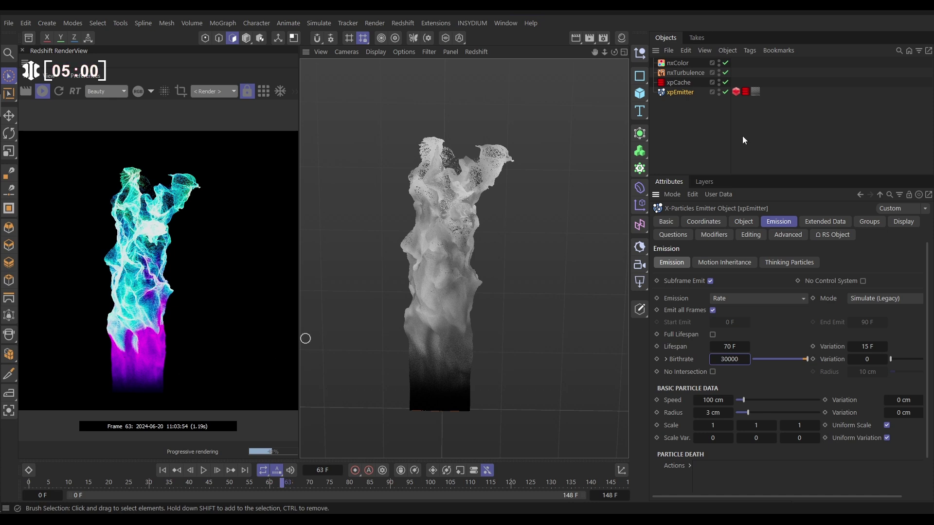
{"action": "left_click", "coordinate": [736, 92]}
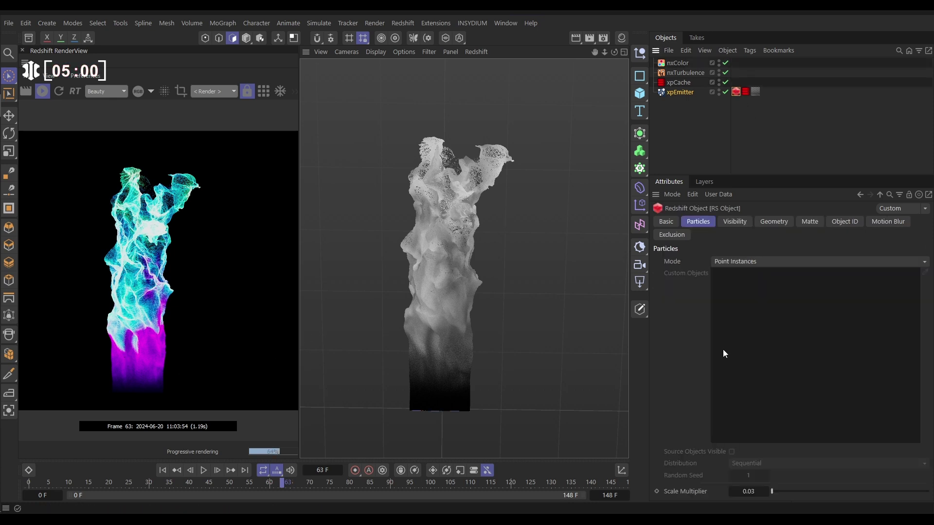
{"action": "left_click", "coordinate": [746, 490]}
{"action": "type", "text": ".01"}
{"action": "key", "text": "Return"}
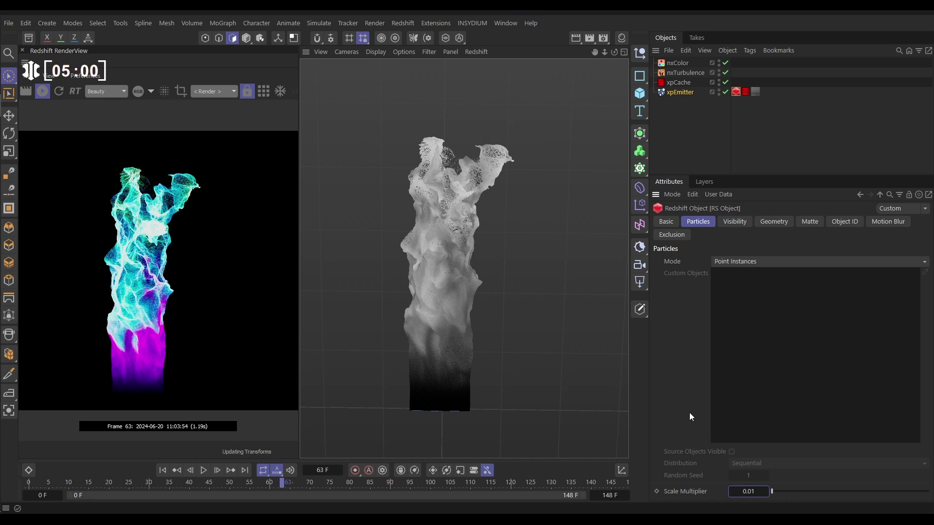